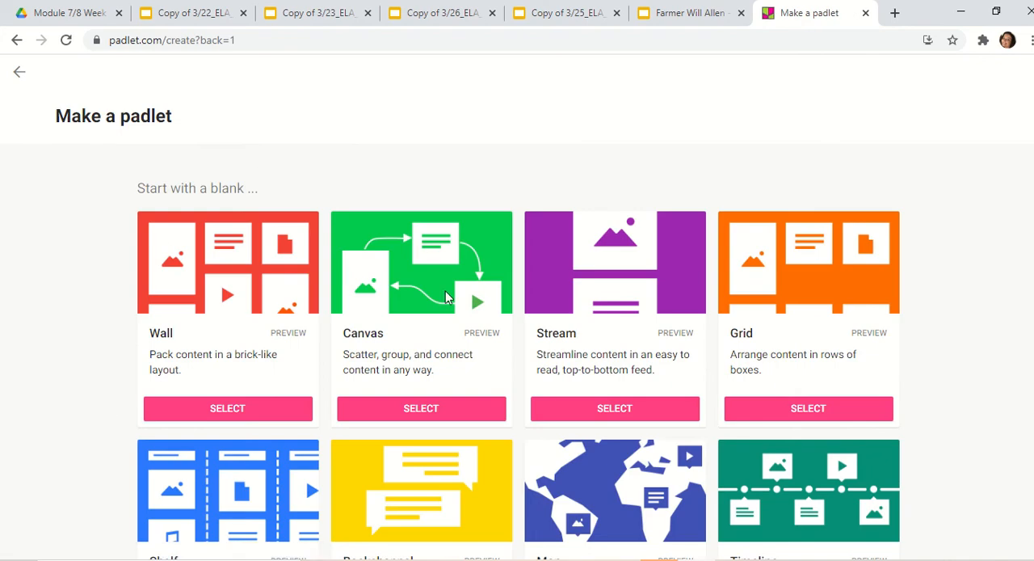
- Create a new blank padlet with the Shelf layout
scroll(445, 297, down, 2)
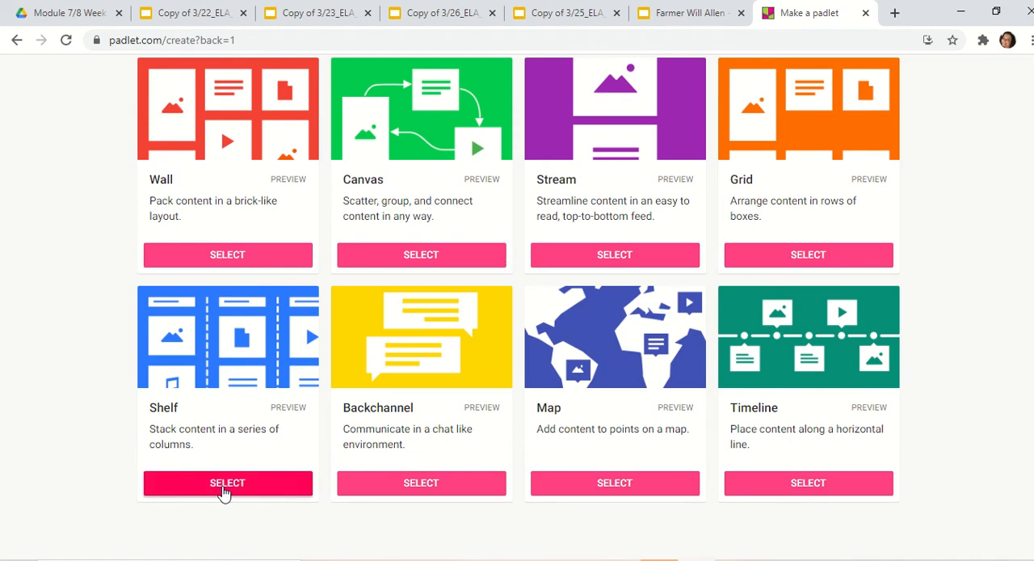
click(224, 485)
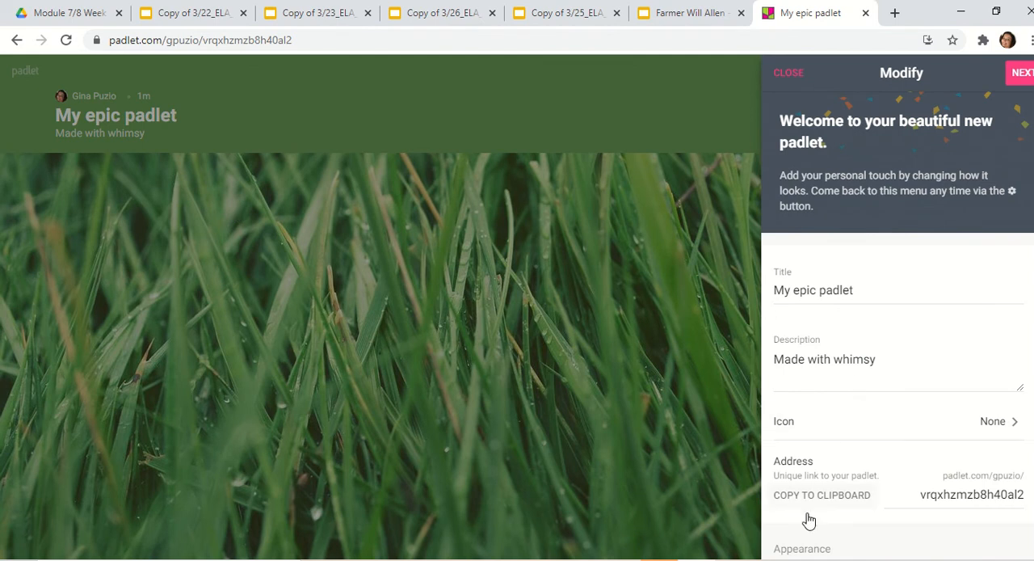
- Set the padlet's wallpaper to solid white after checking the picture wallpapers, and return to the Modify settings
scroll(804, 471, down, 1)
scroll(816, 471, down, 1)
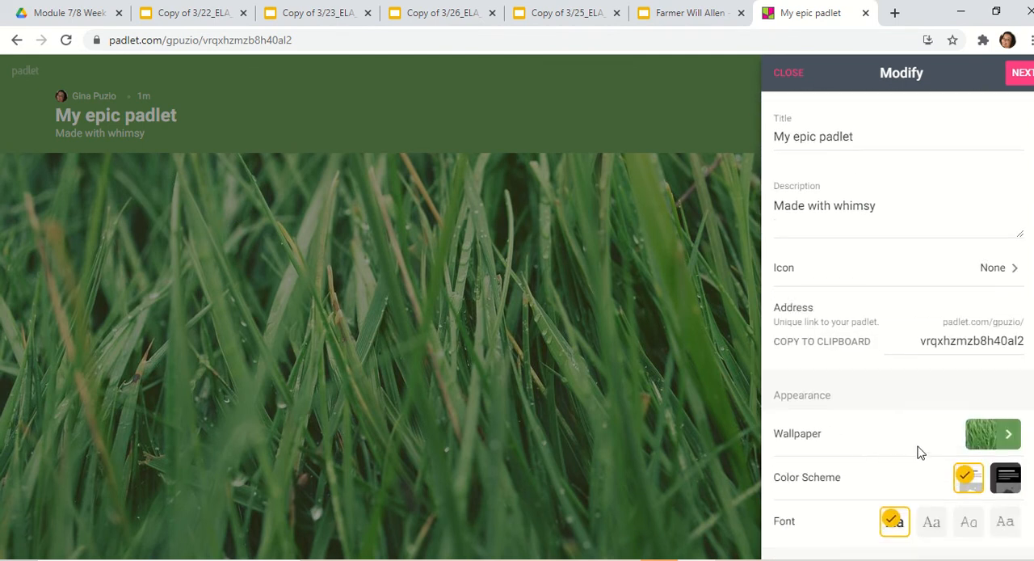
click(1007, 437)
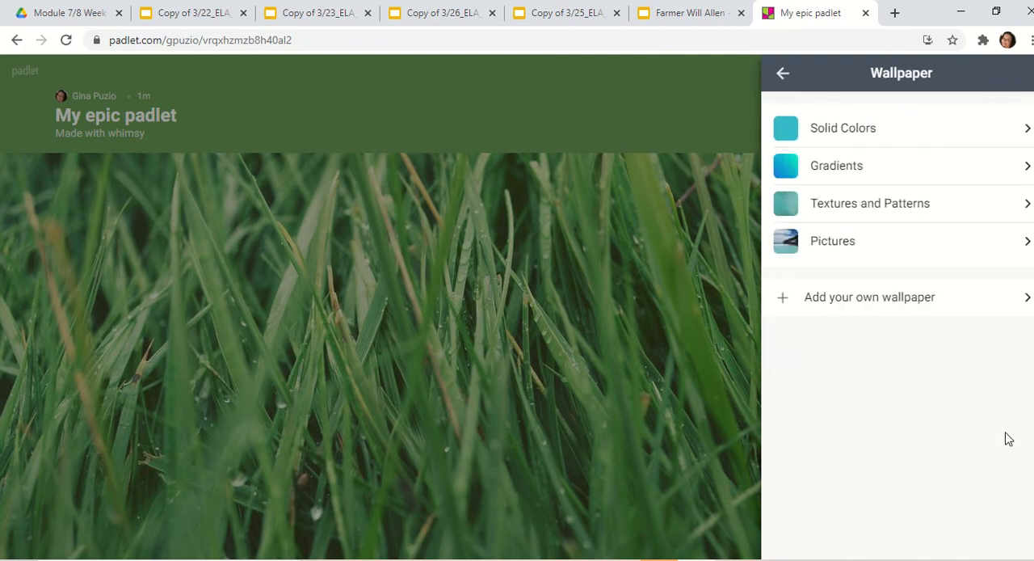
click(916, 246)
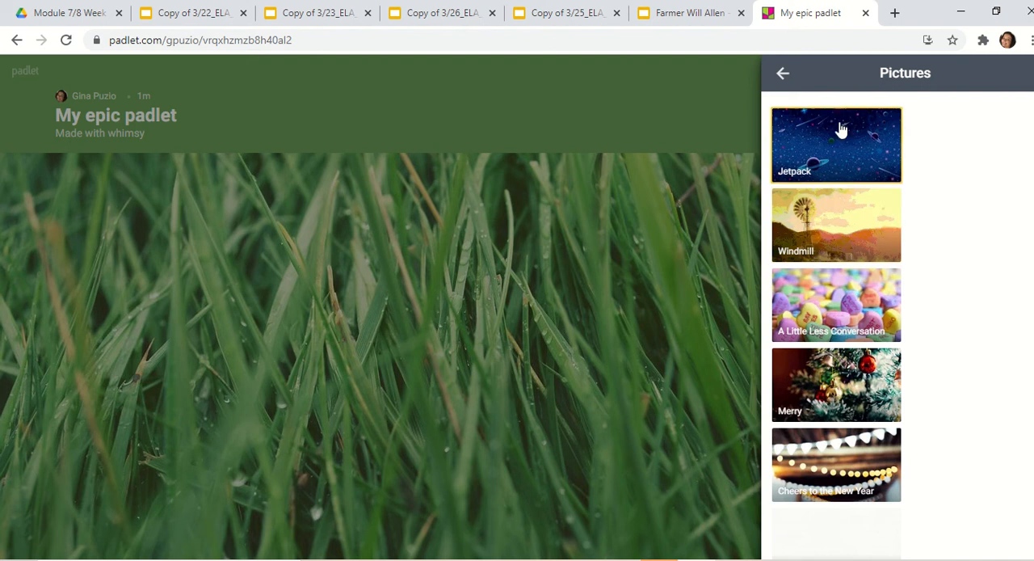
click(782, 72)
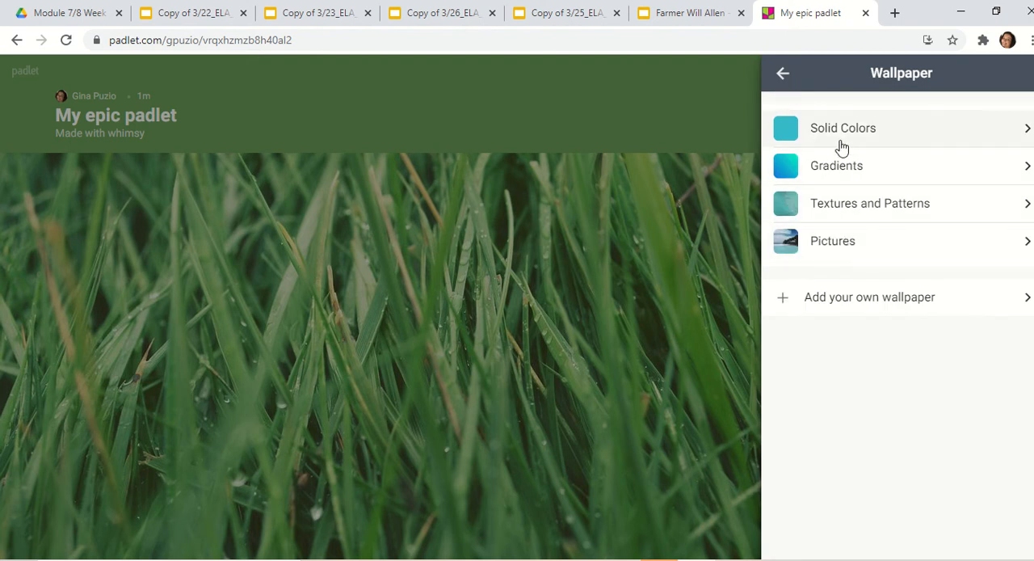
click(840, 139)
click(863, 226)
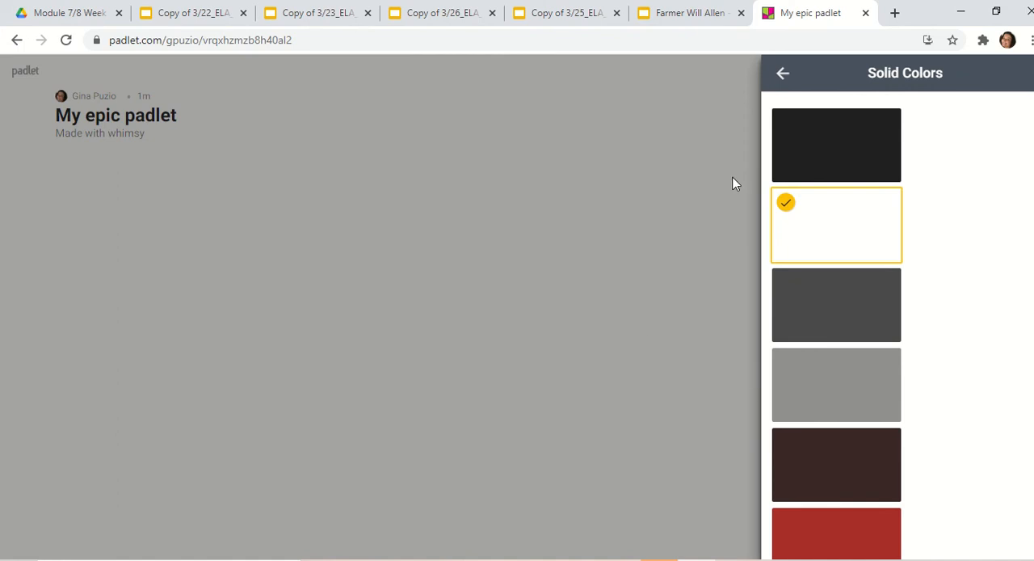
click(781, 73)
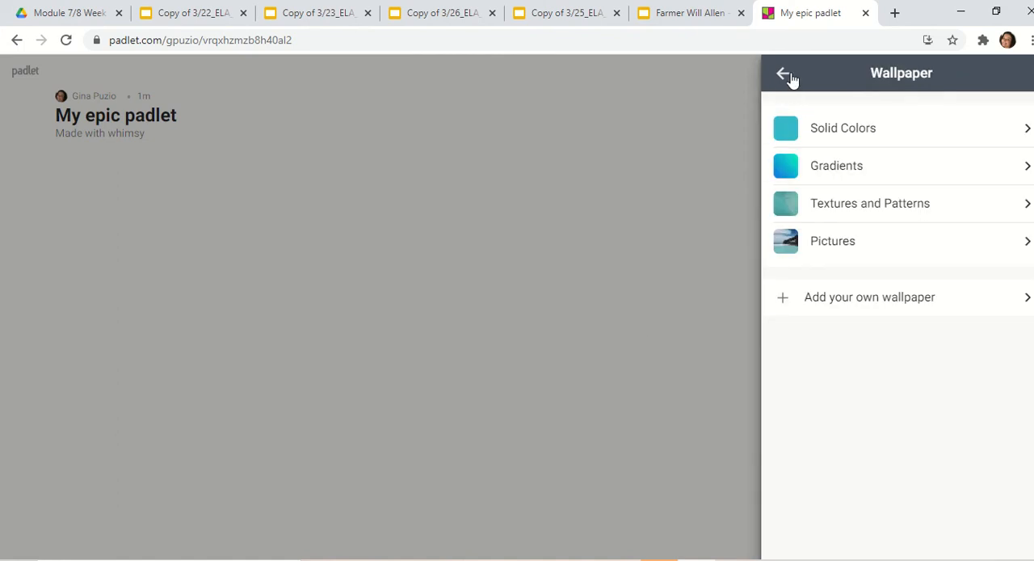
click(782, 74)
- Replace the padlet's title with "Community Leaders"
drag(887, 142, 767, 135)
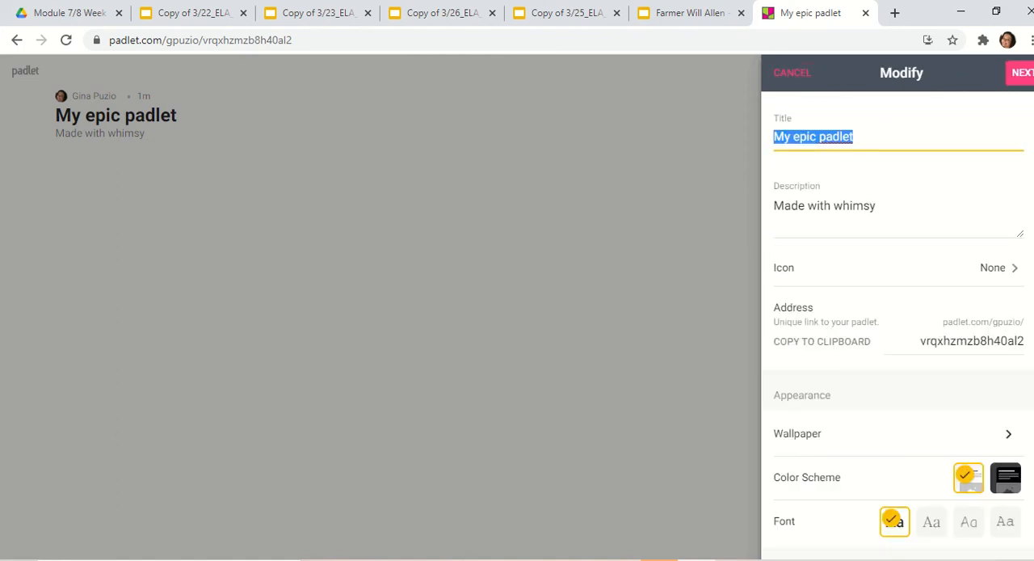
text(Commun)
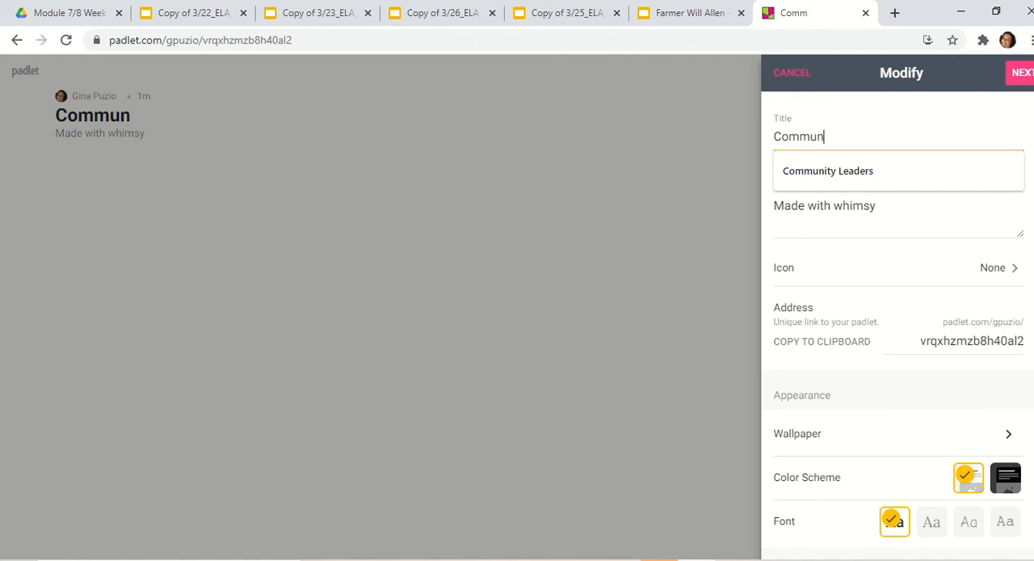
text(ity Leaders)
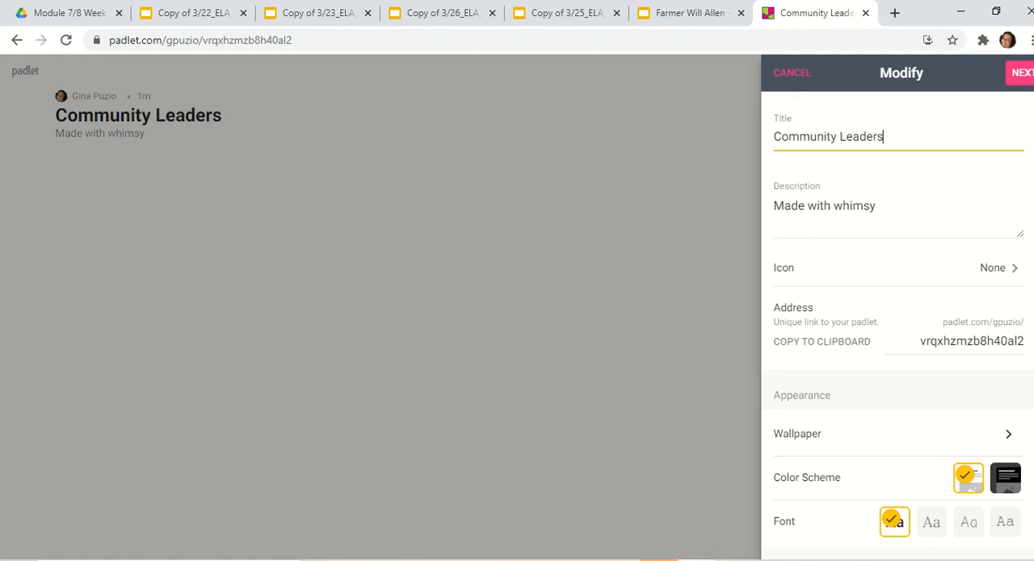
- Replace the padlet's description with "Synthesizing Information" and finish the setup to open the board
drag(890, 215, 606, 180)
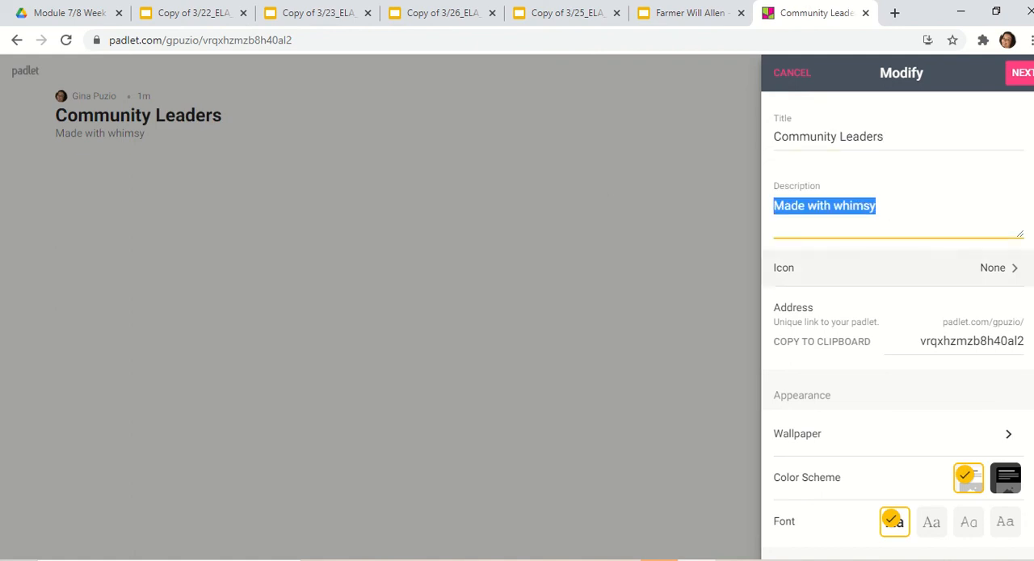
key(BackSpace)
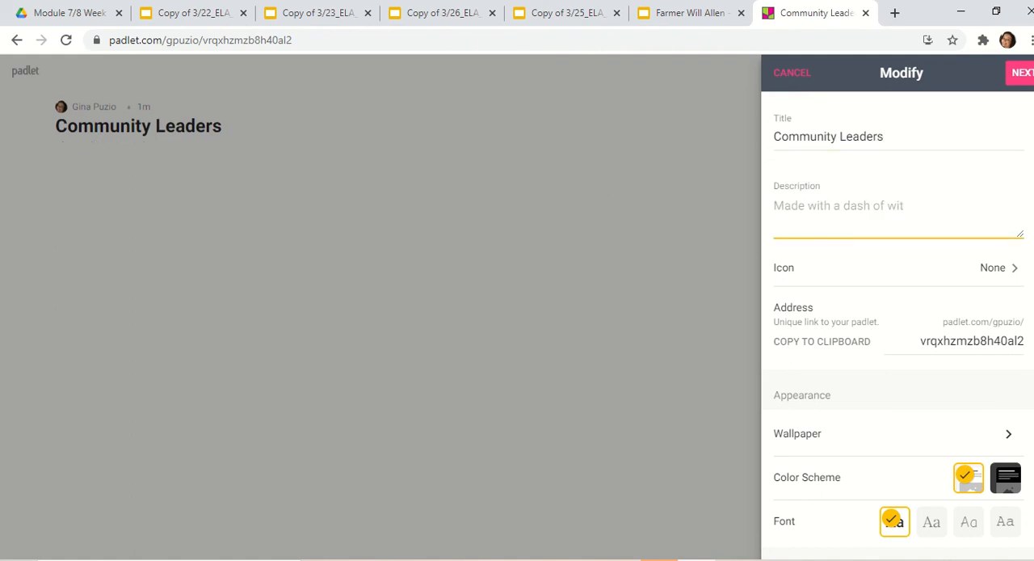
text(Synthesi)
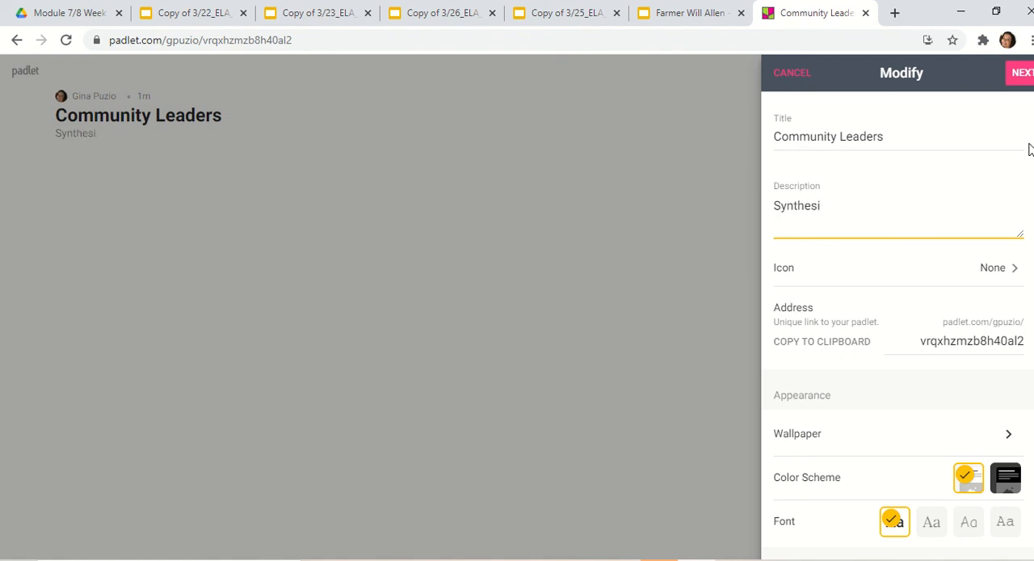
text(zing Infor)
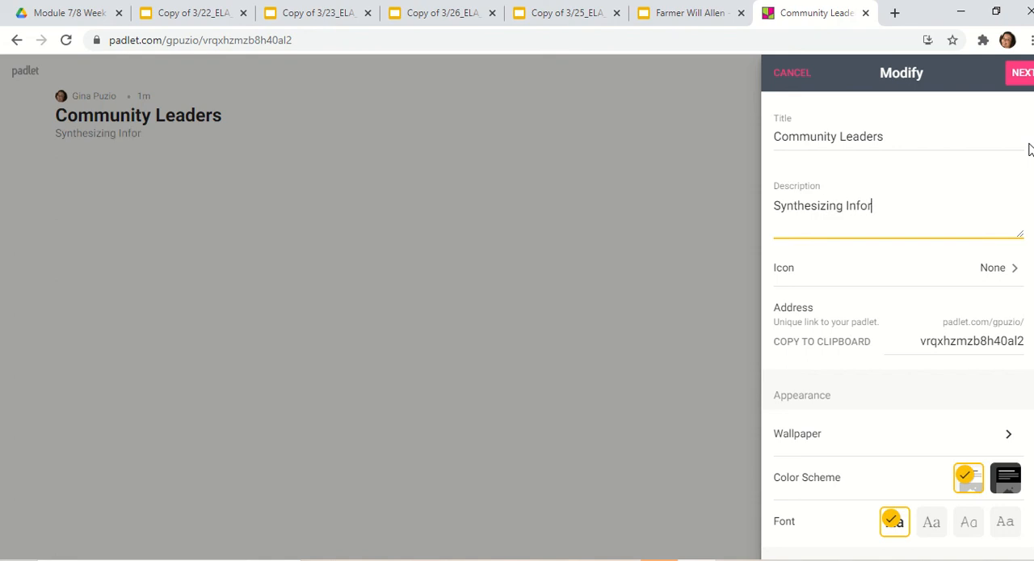
text(mation)
click(1019, 73)
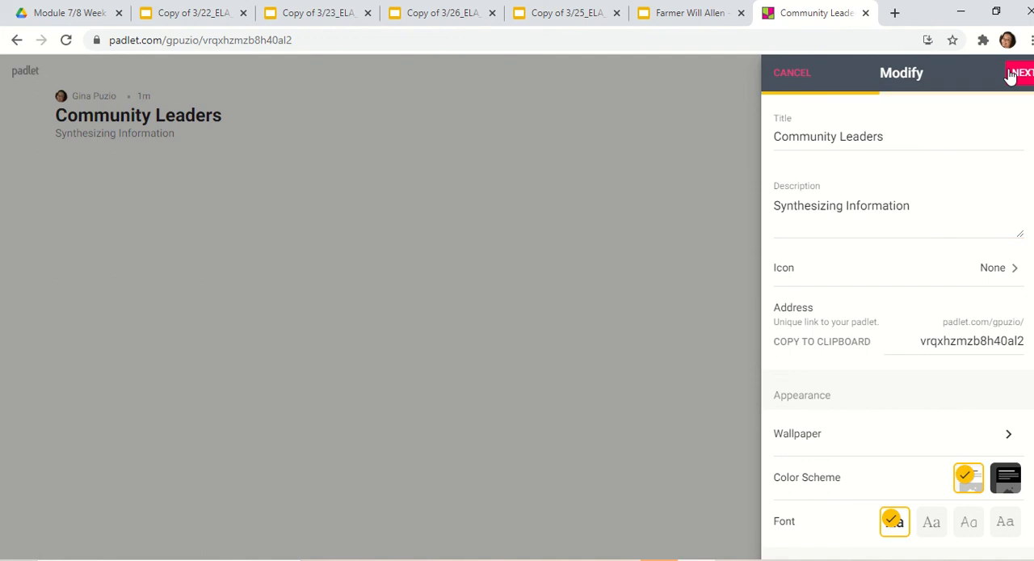
click(897, 277)
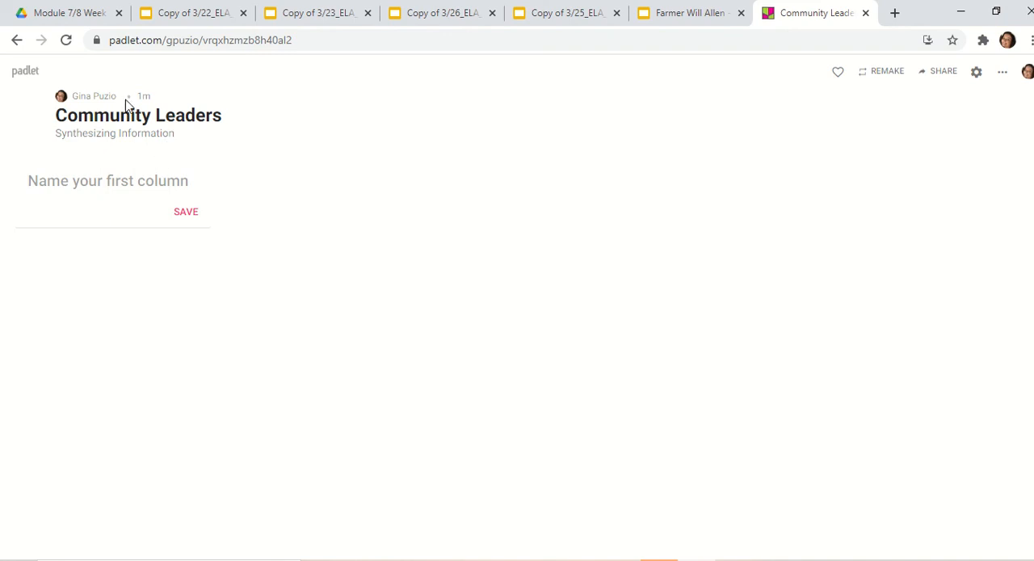
- Consult the Community Leaders knowledge map in the 3/22 lesson slides and name the padlet's first column "Farmer Will Allen"
click(195, 16)
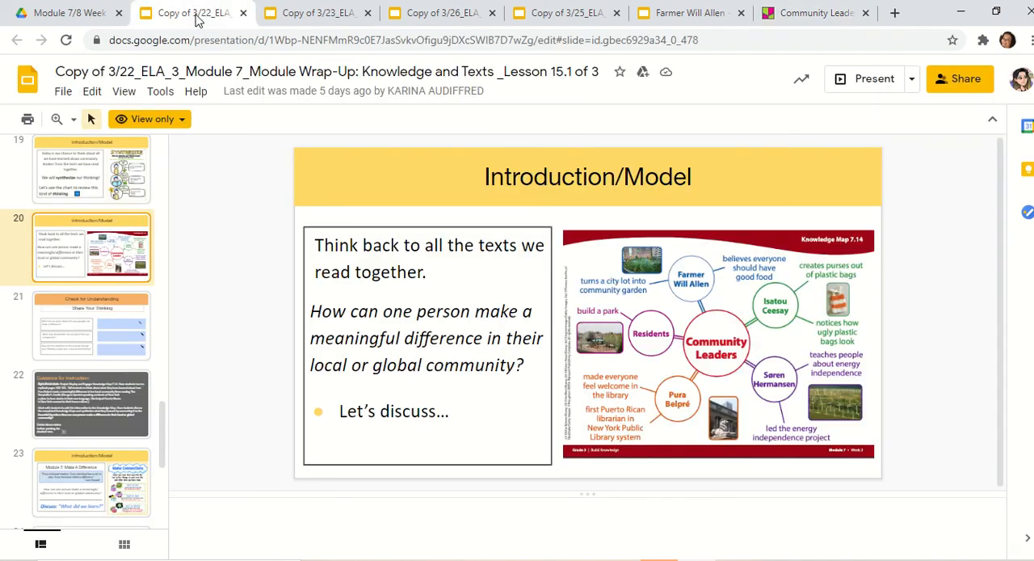
click(790, 25)
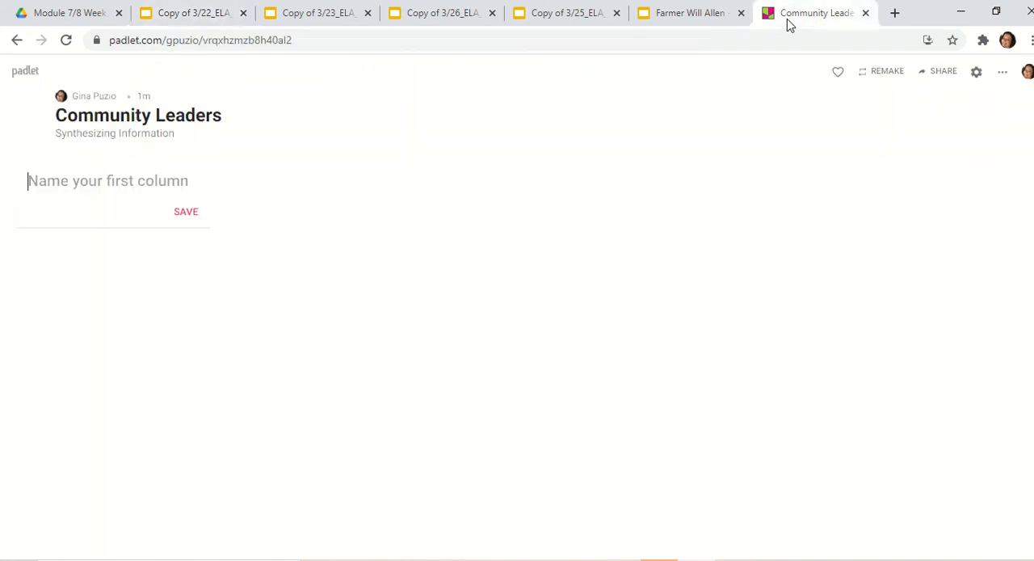
text(Farmer )
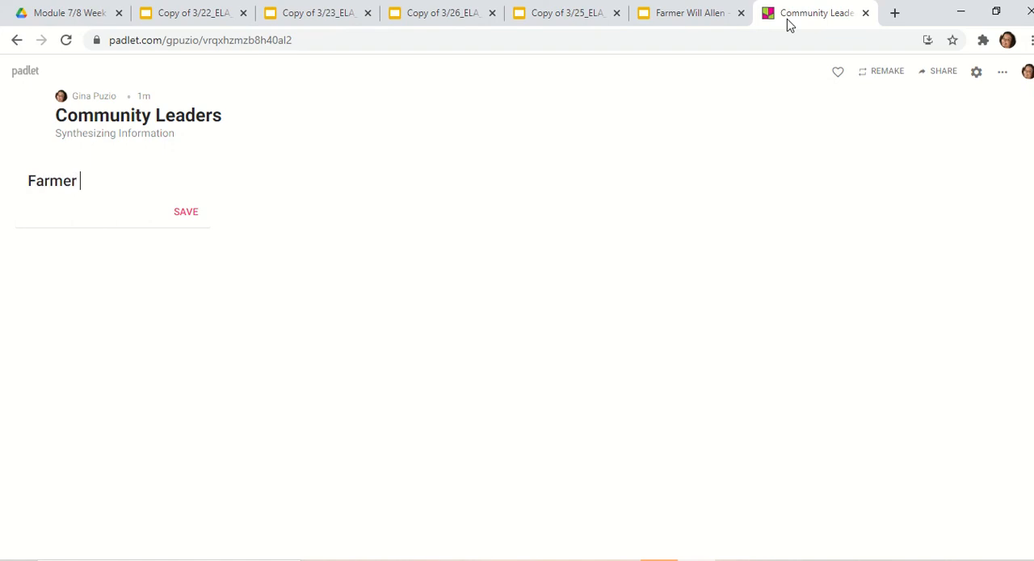
text(Will Allen)
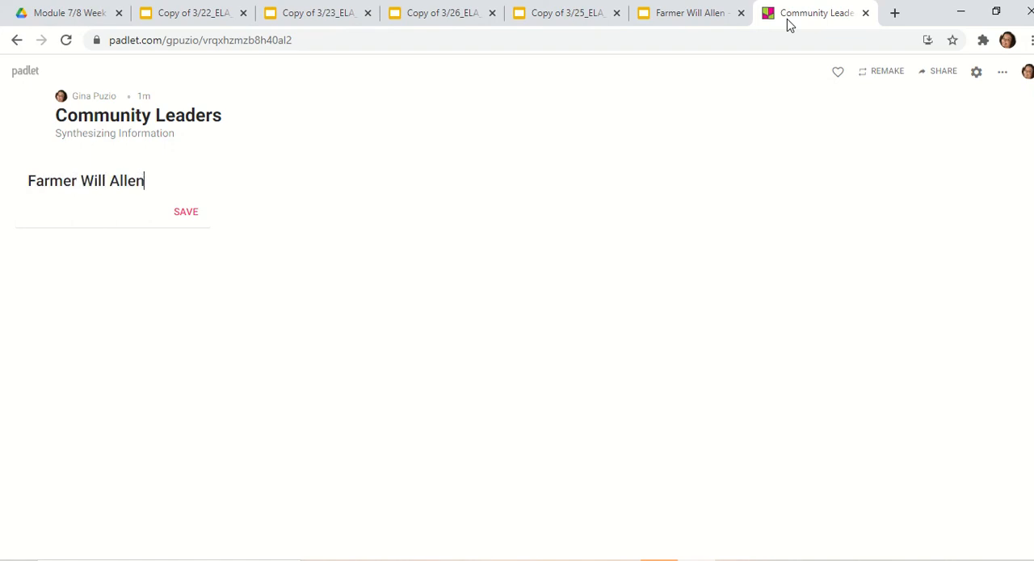
click(191, 214)
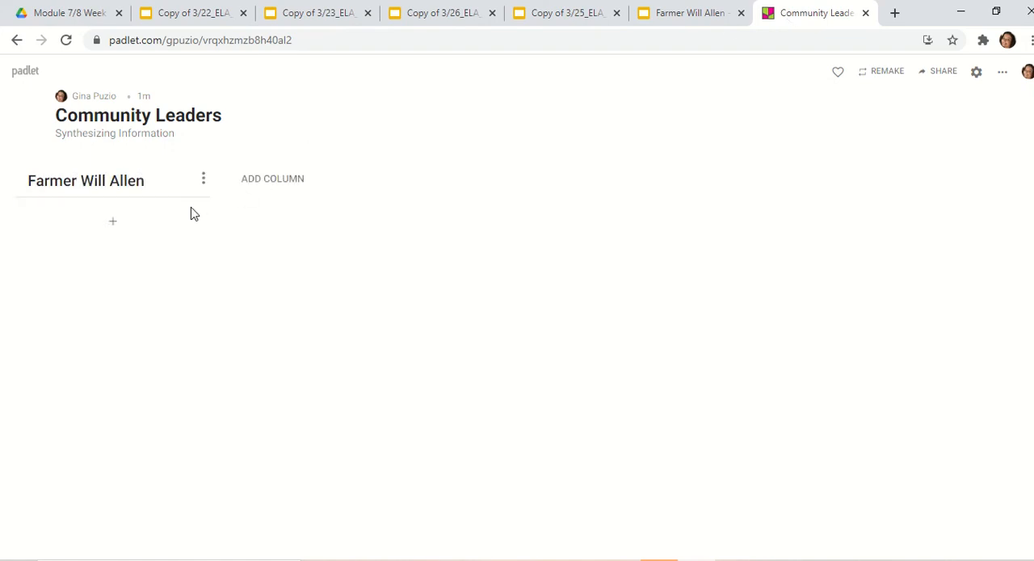
- Add a second column named "Isatou Ceesay", checking the name against the knowledge map in the 3/22 slides
click(285, 185)
click(203, 12)
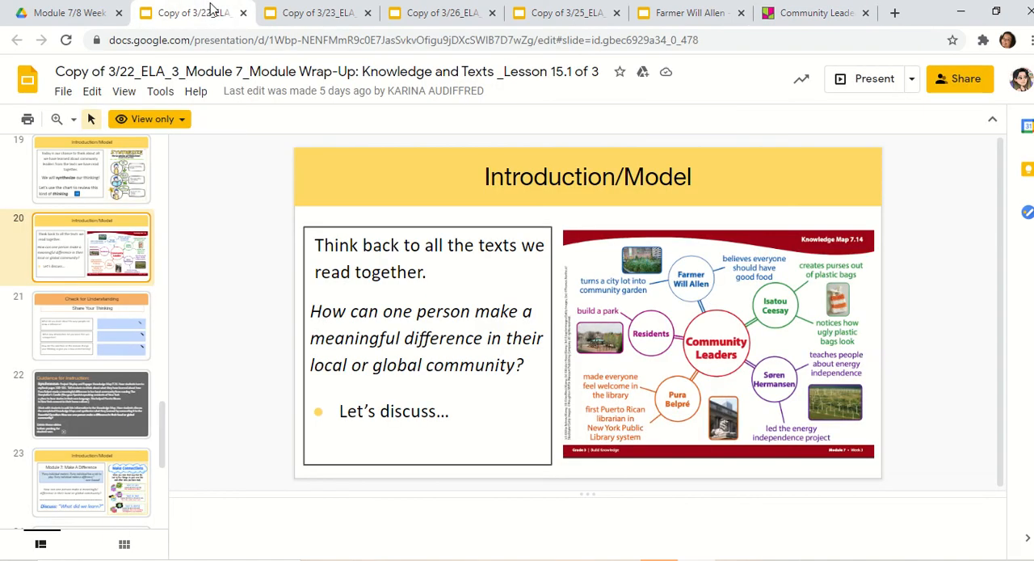
click(814, 14)
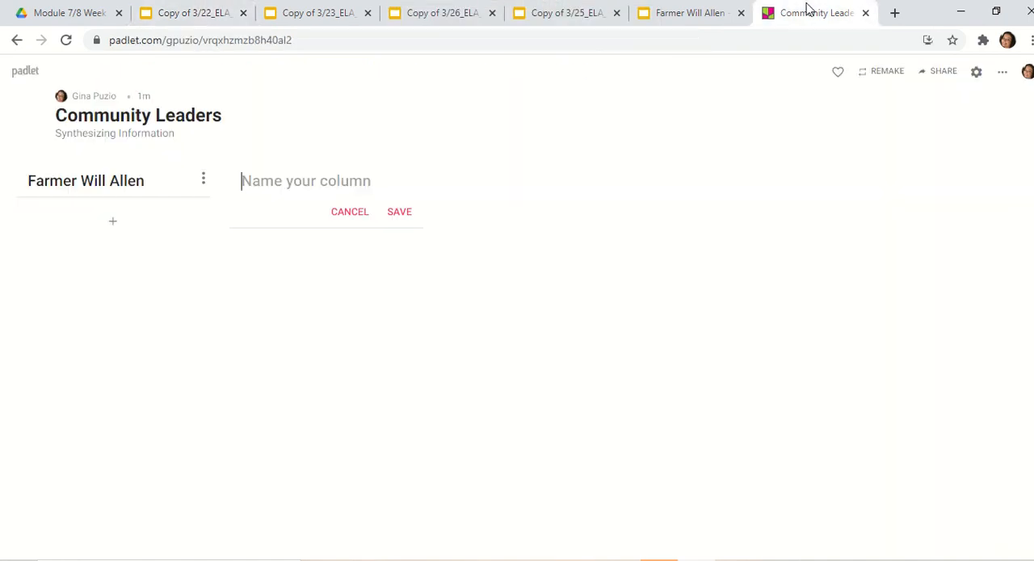
text(Isa)
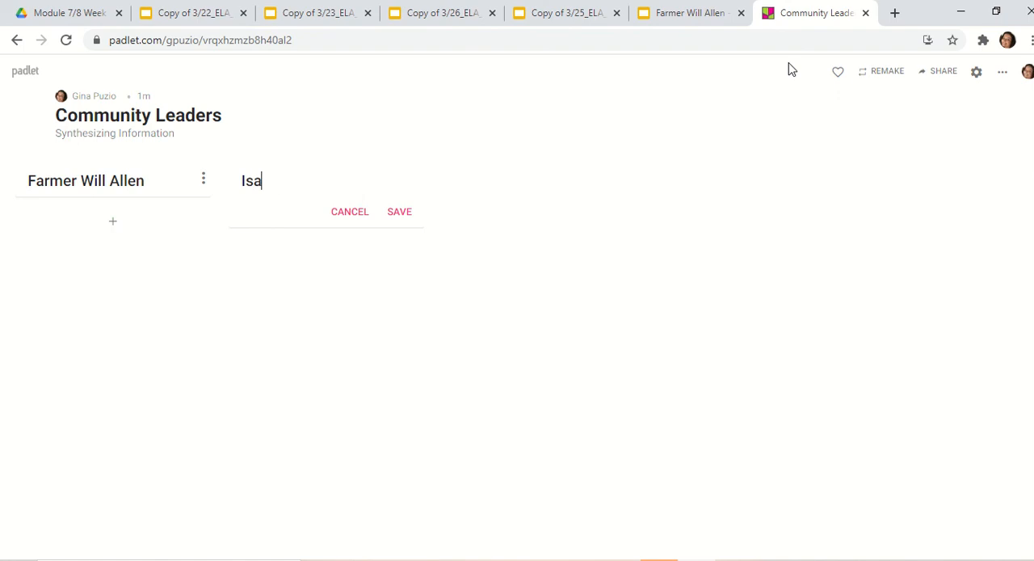
text(tou Ceesay)
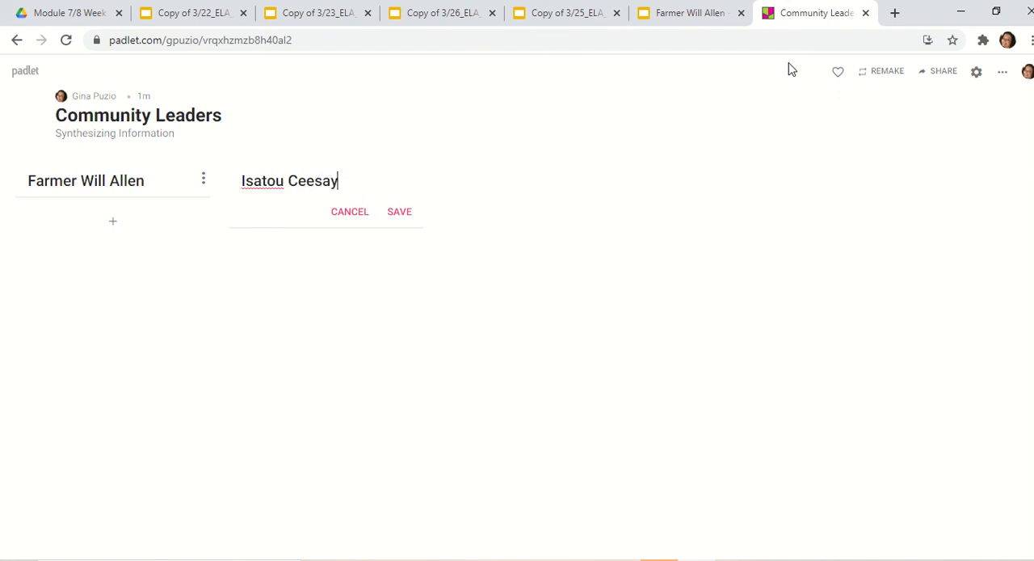
click(397, 212)
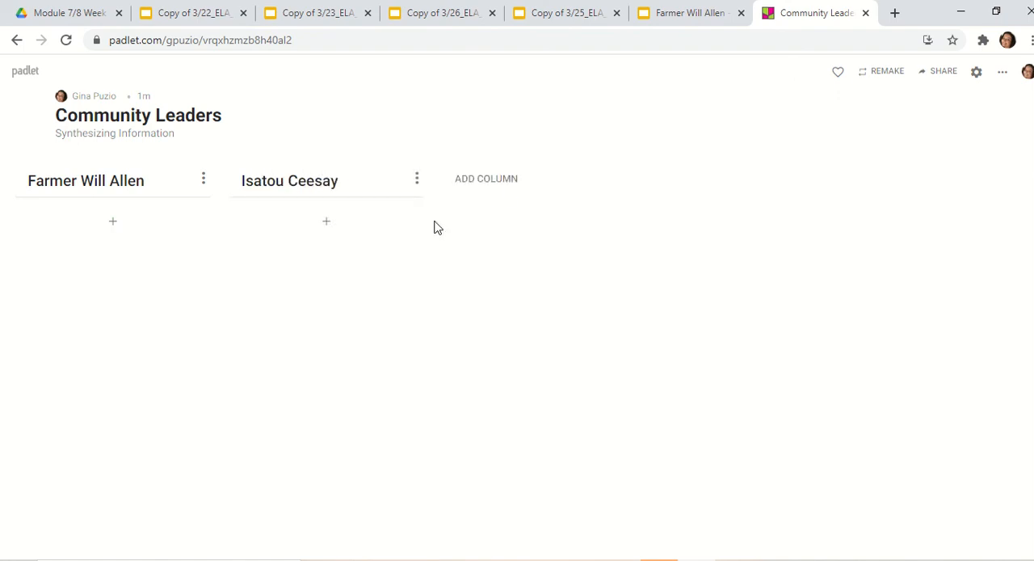
- Add a third column named "Residents", taking the name from the knowledge map in the 3/22 slides
click(475, 179)
click(178, 11)
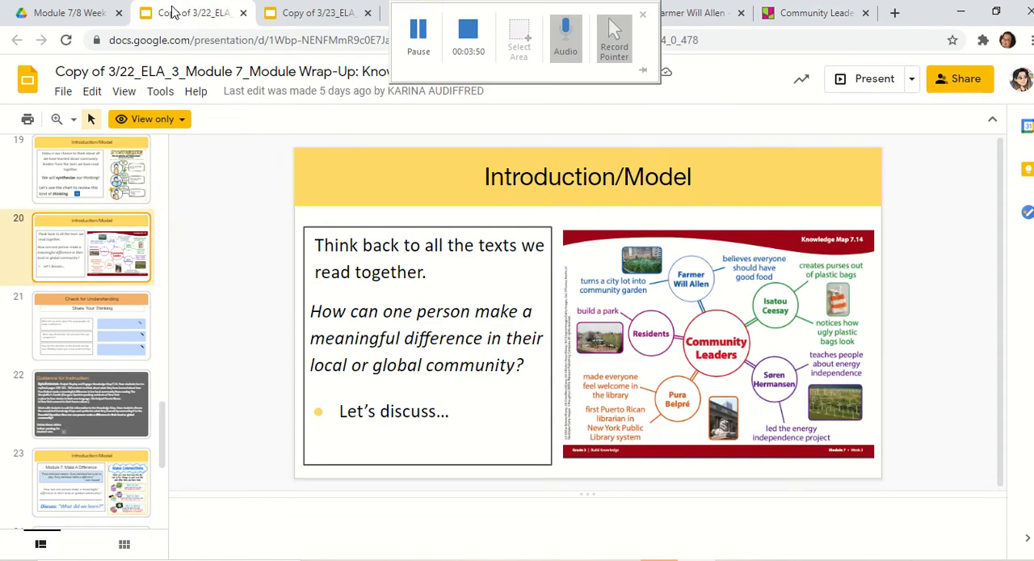
click(814, 19)
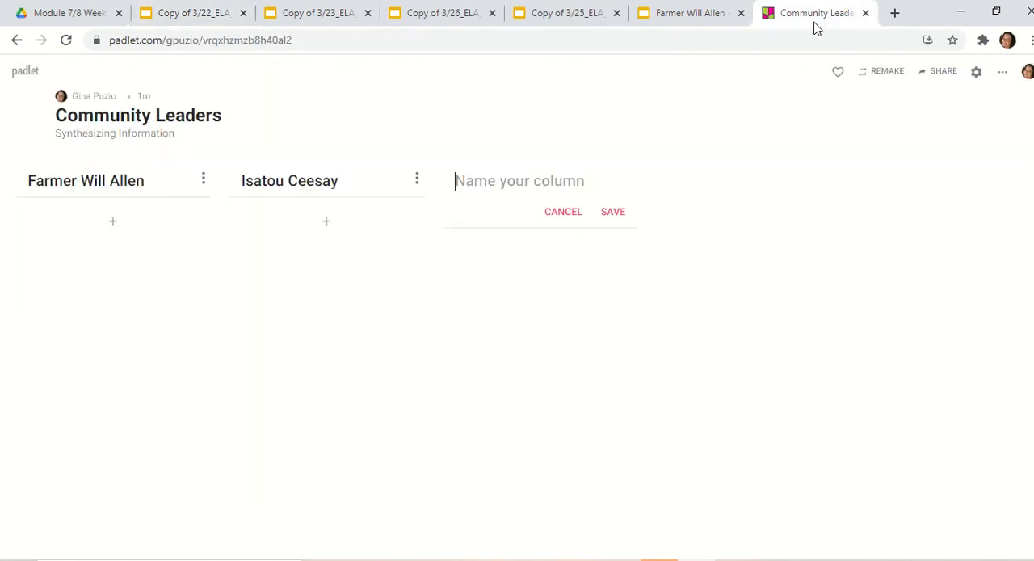
text(Residents)
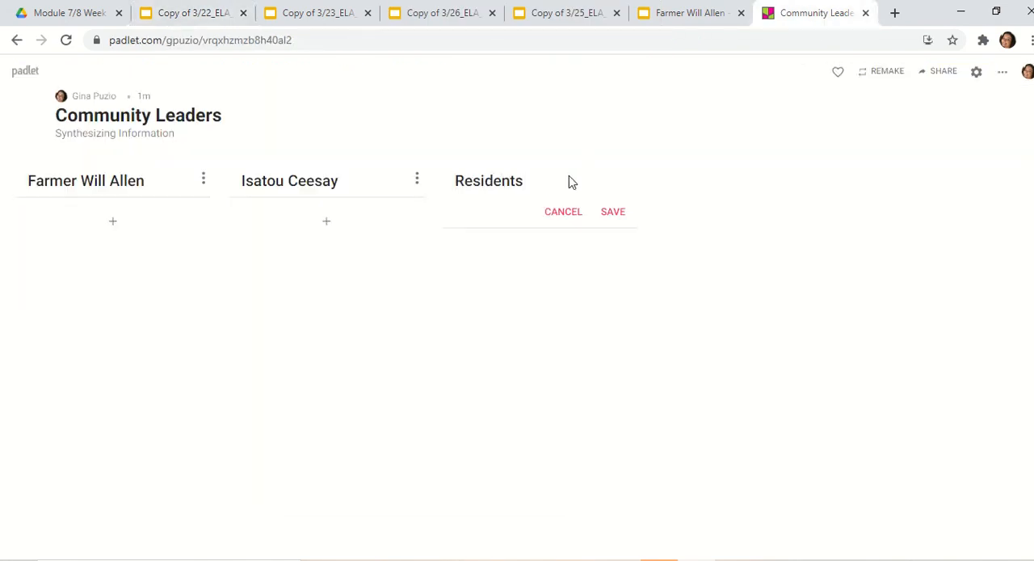
click(615, 213)
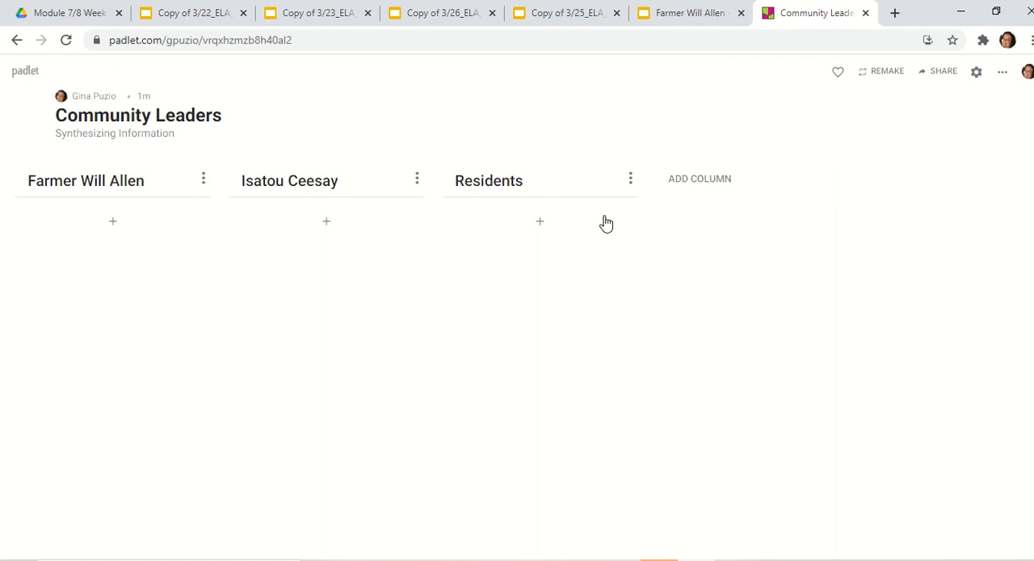
- Check the knowledge map in the 3/22 slides for the next leader and add a fourth column named "Pura Belpre"
click(198, 16)
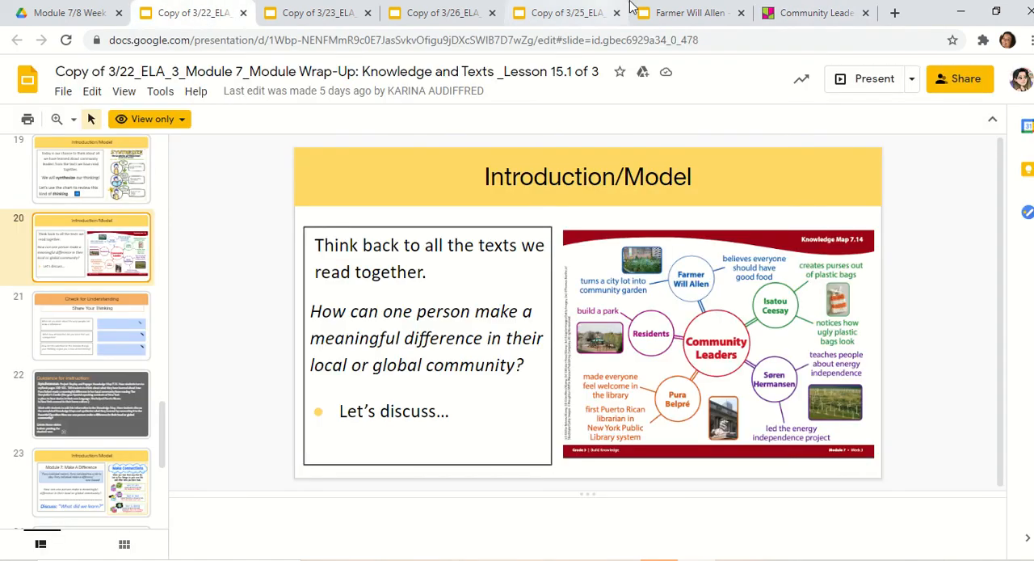
click(788, 12)
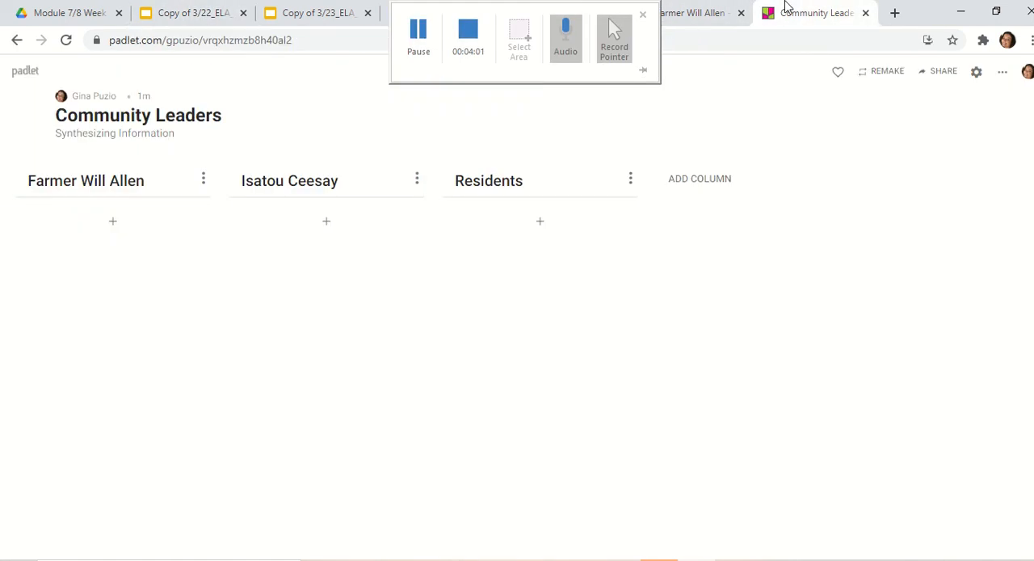
click(686, 180)
text(Pur)
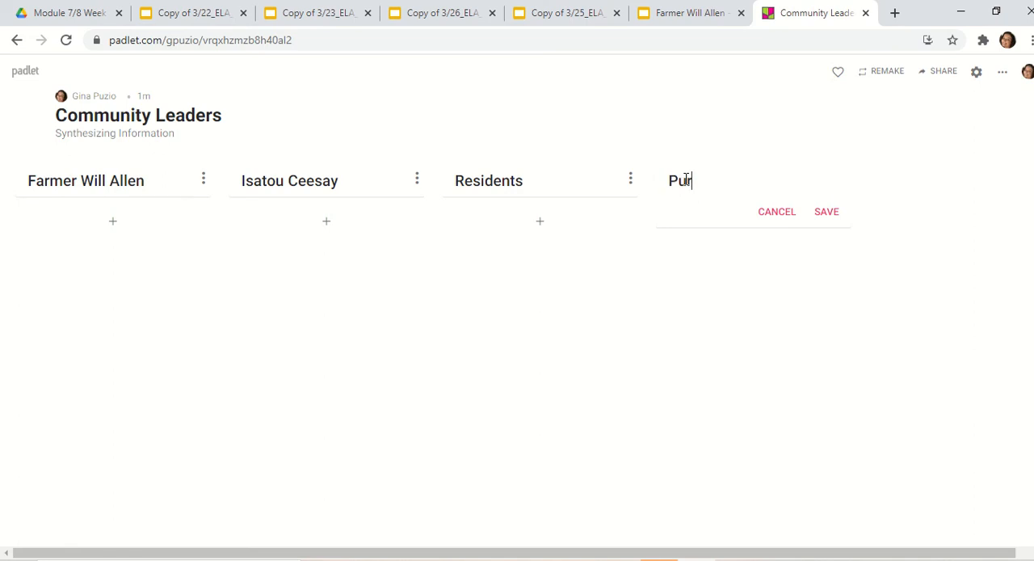
text(a Belpre)
click(823, 215)
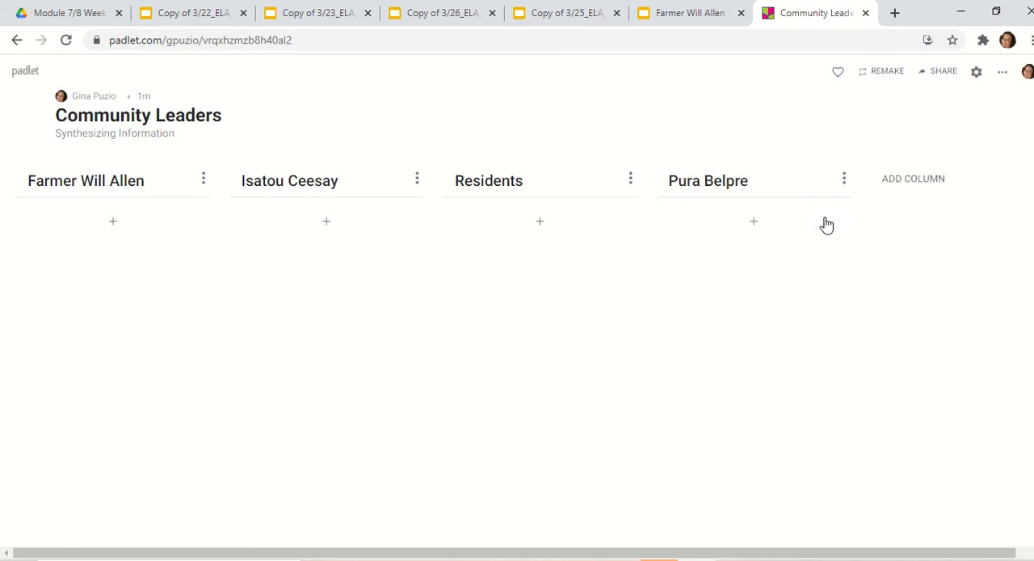
- Add a fifth column named "Soren Hermansen", taking the name from the knowledge map in the 3/22 slides
click(897, 183)
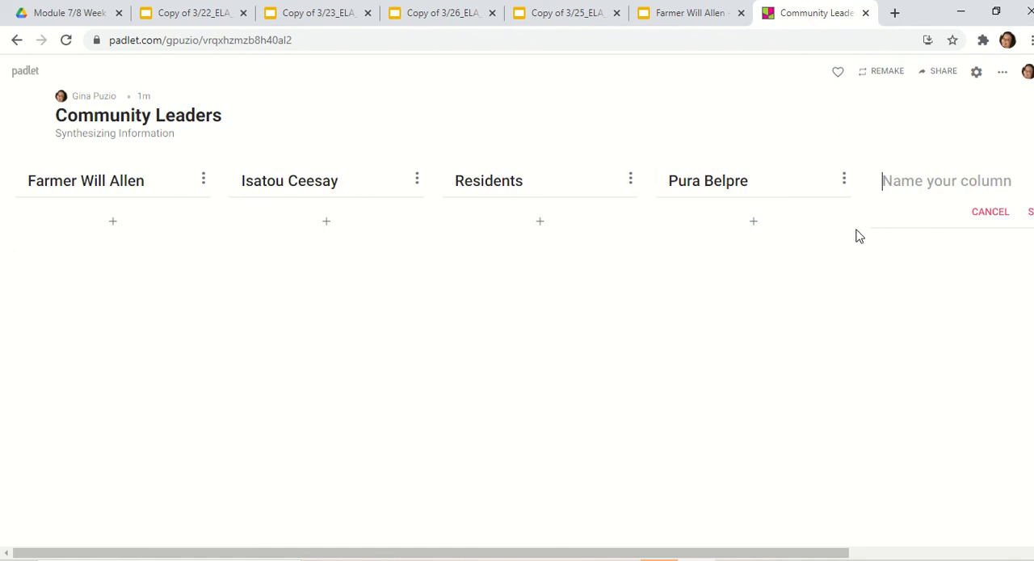
click(196, 14)
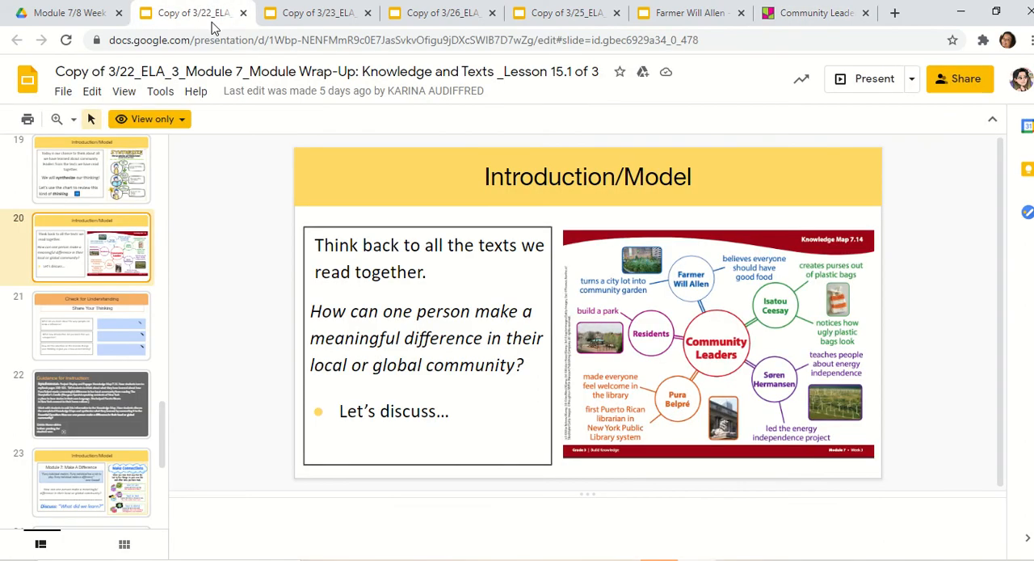
click(827, 13)
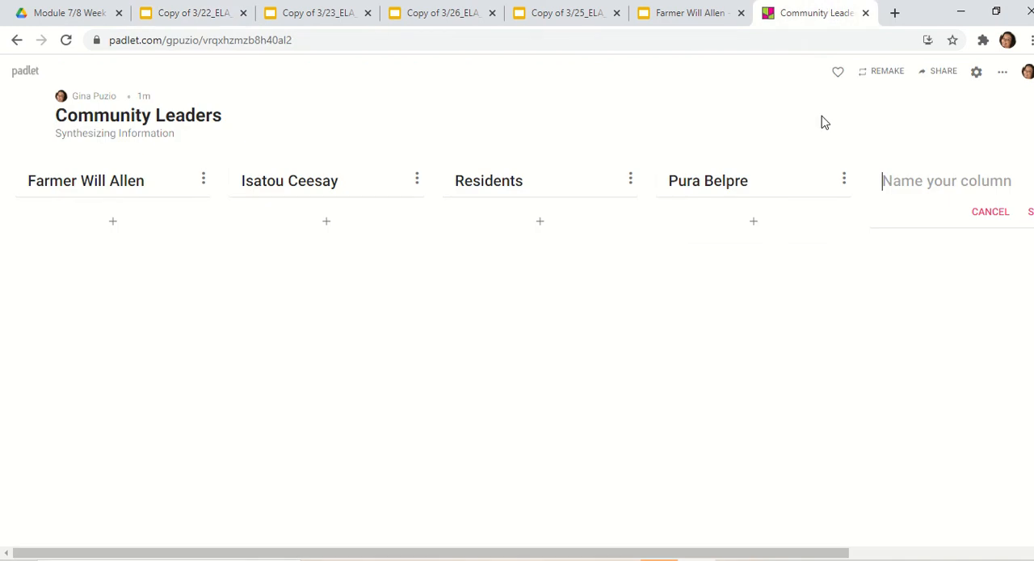
text(Soren)
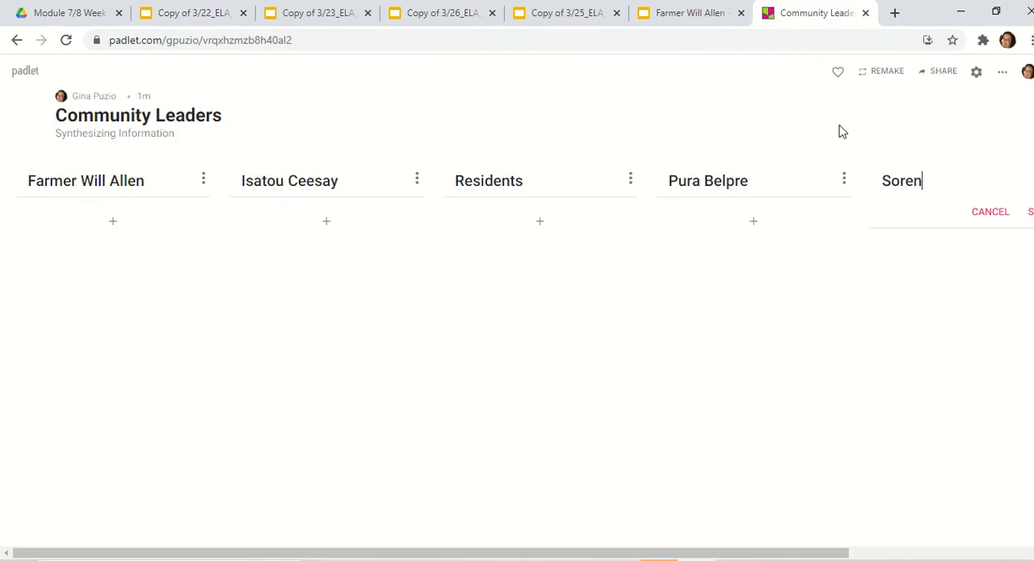
text( Hermansen)
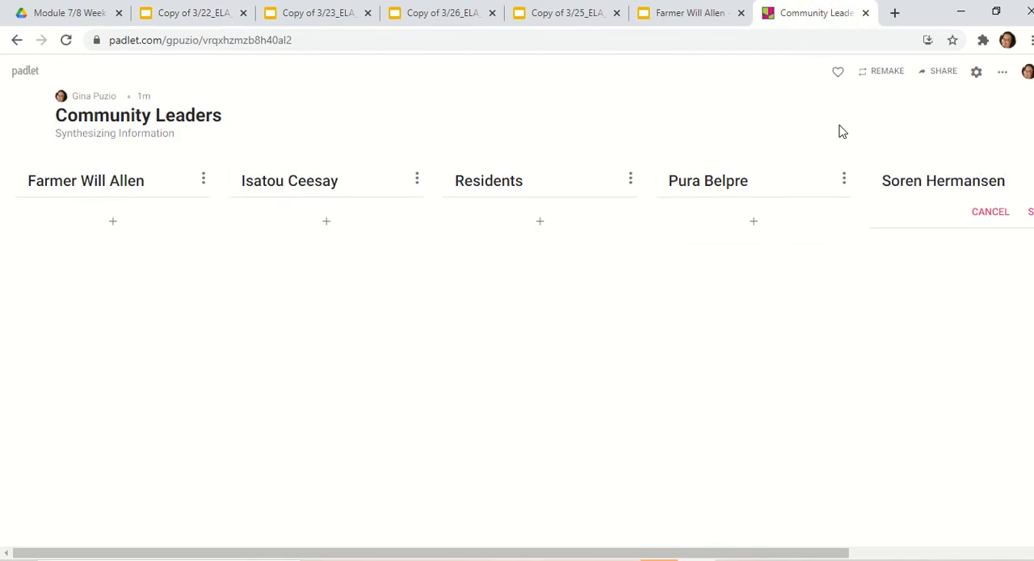
click(1031, 215)
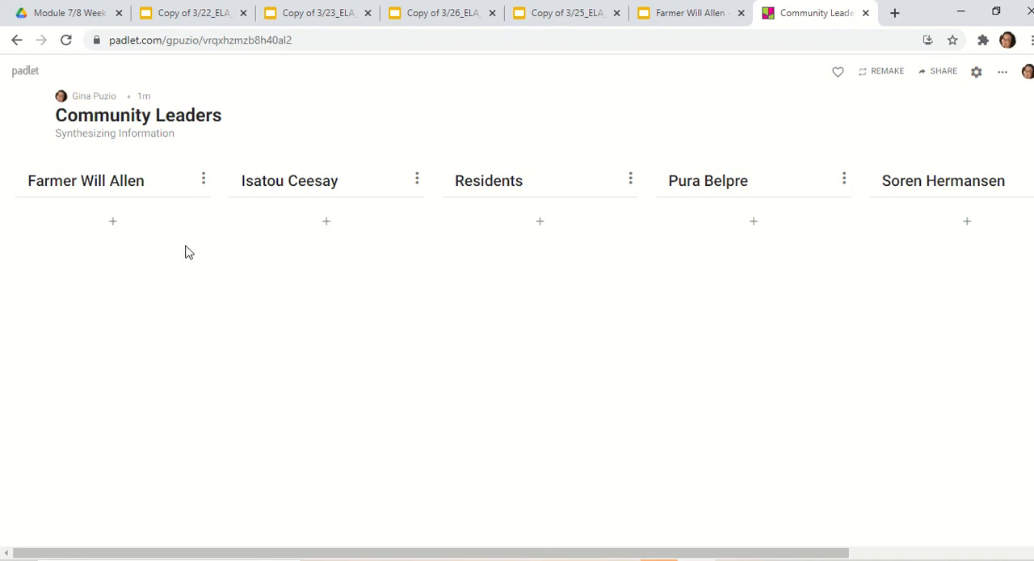
- Consult slide 21 of the 3/22 lesson and add a Farmer Will Allen post titled "What did you learn about how this person made a difference?"
click(186, 14)
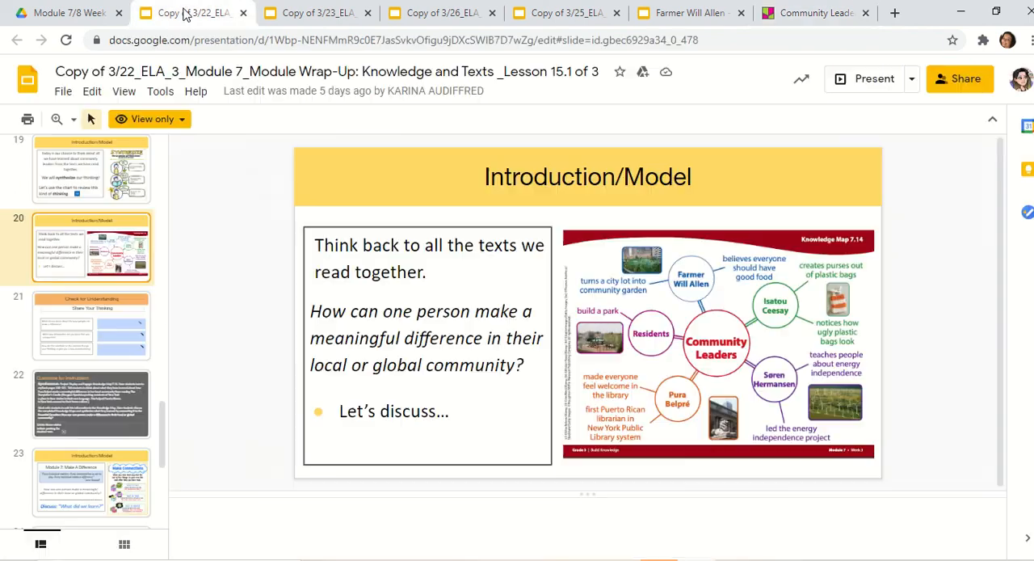
click(89, 332)
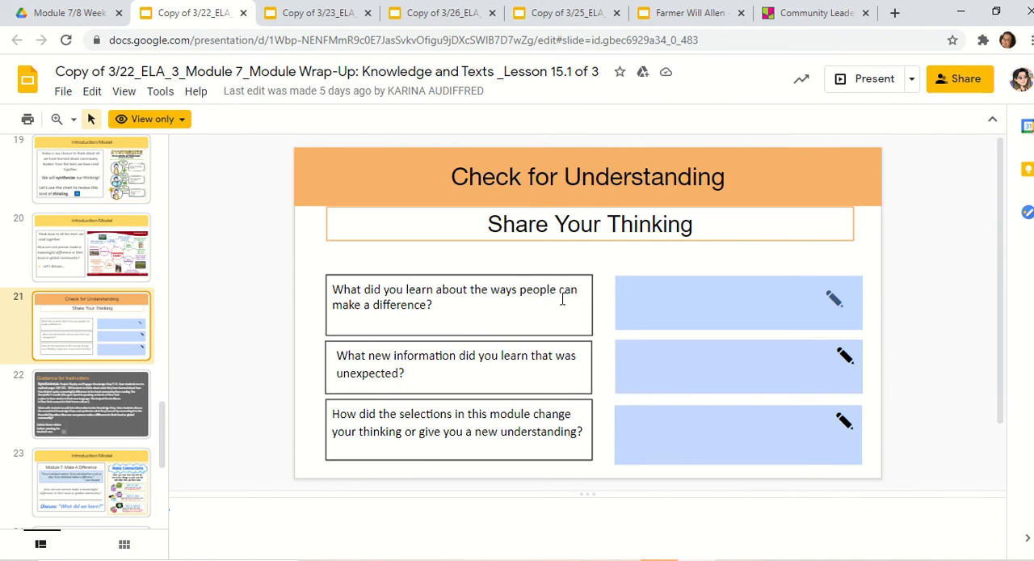
click(809, 15)
click(113, 222)
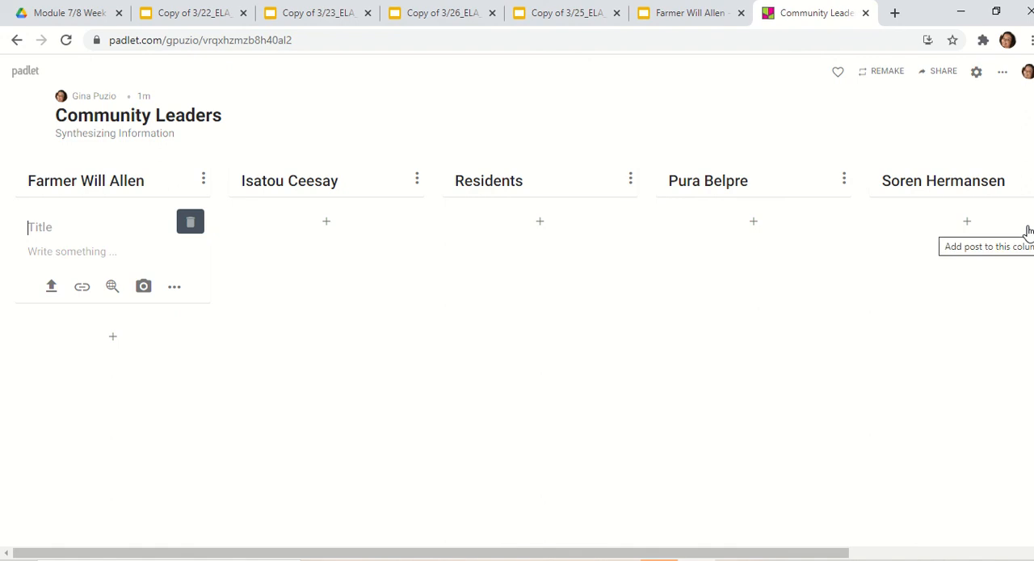
text(What did you l)
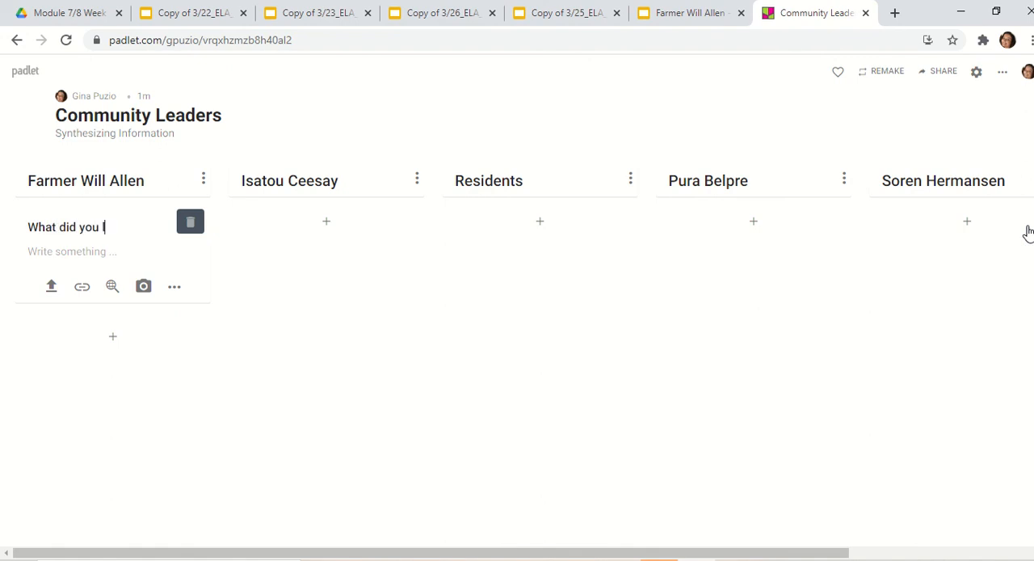
text(earn about how th)
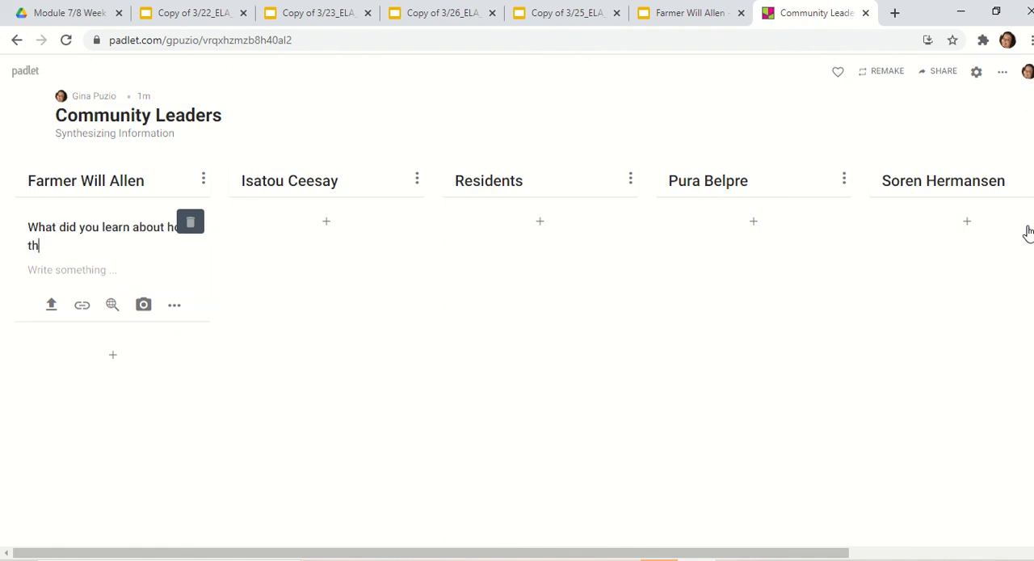
text(is person made a)
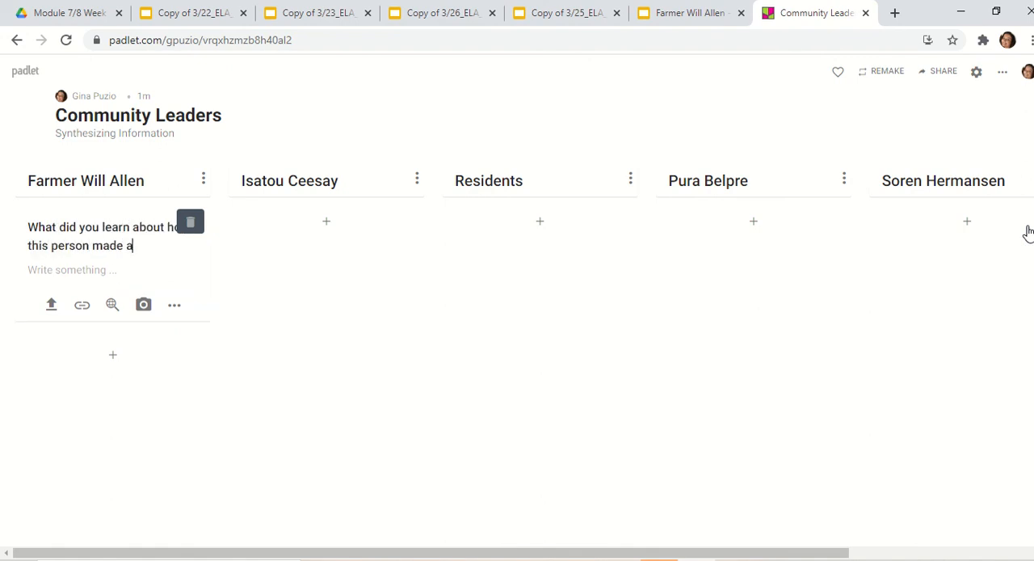
text( difference?)
click(287, 349)
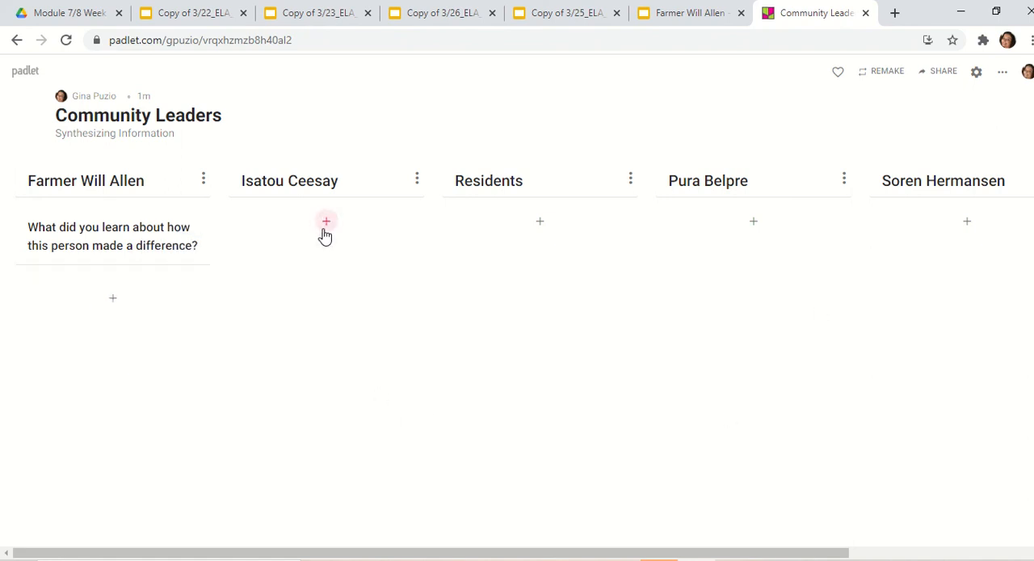
- Copy the Farmer Will Allen question post within this padlet to the Isatou Ceesay column
mouse_move(160, 261)
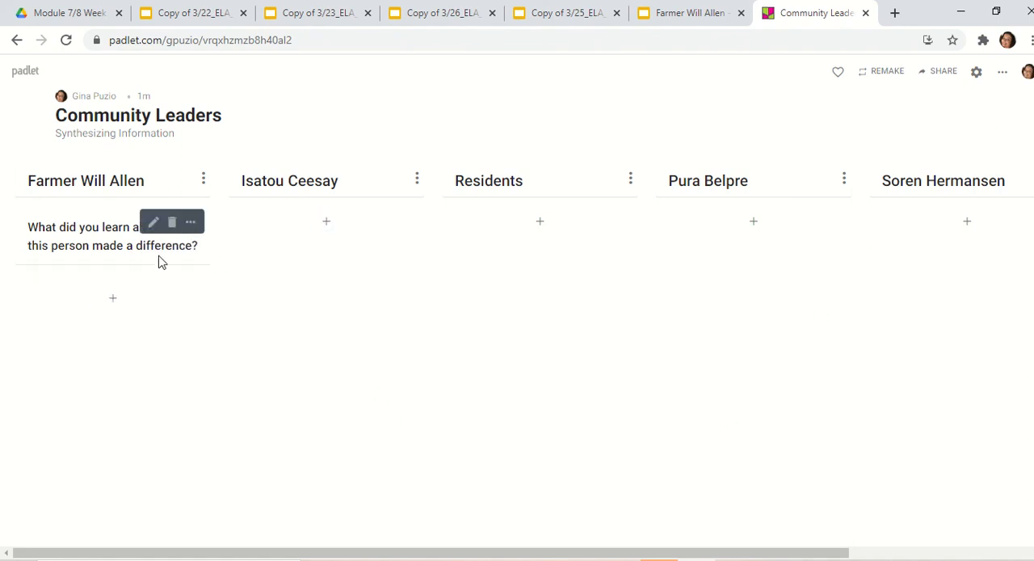
click(191, 226)
click(127, 358)
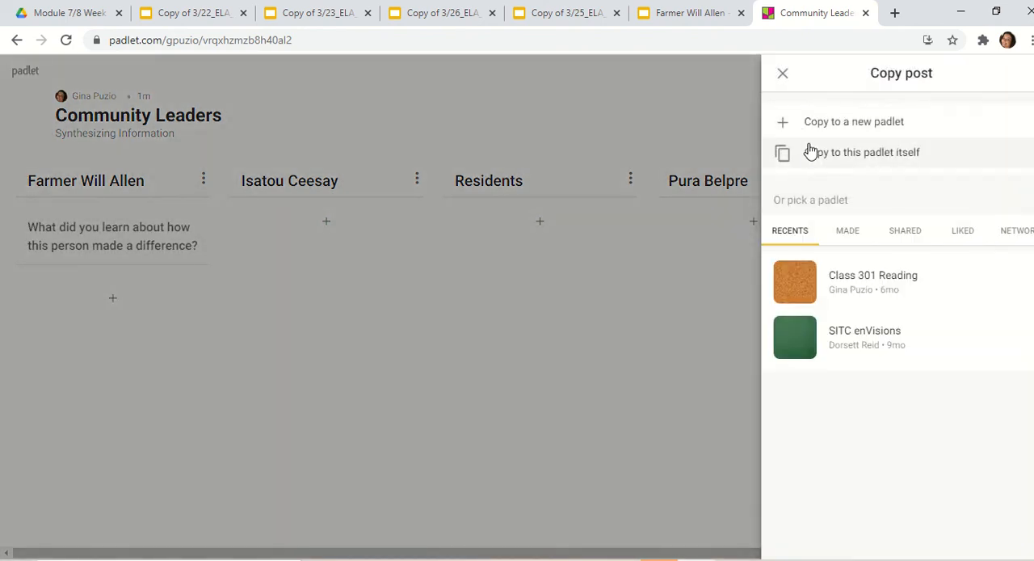
click(812, 158)
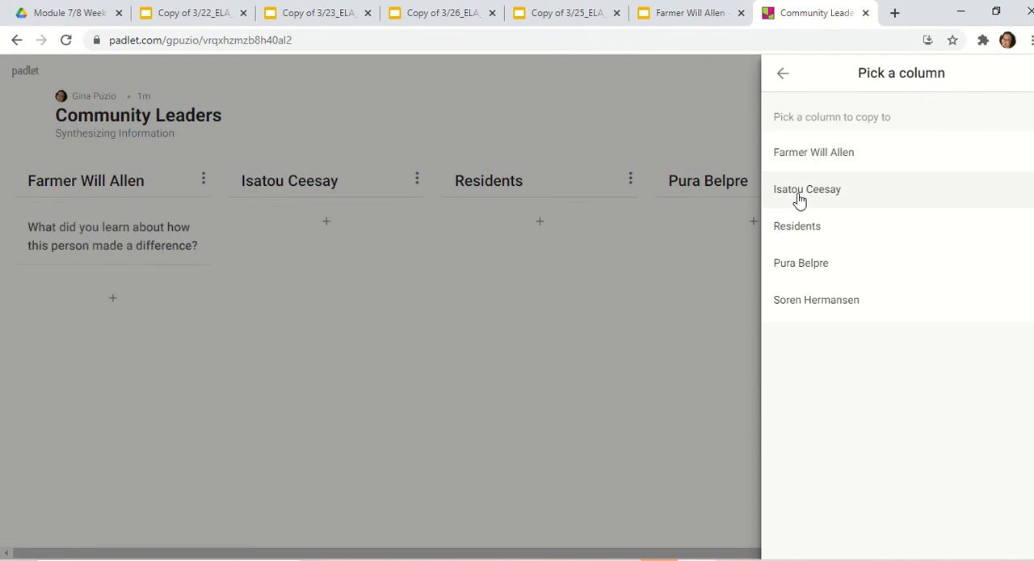
click(800, 194)
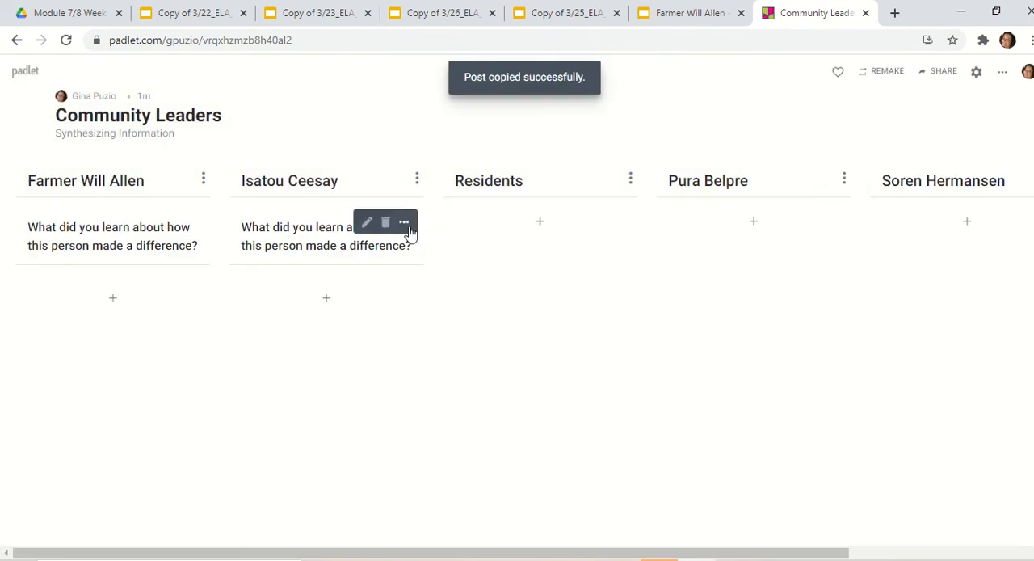
- Copy the question post from the Isatou Ceesay column to the Residents column of the same padlet
click(407, 228)
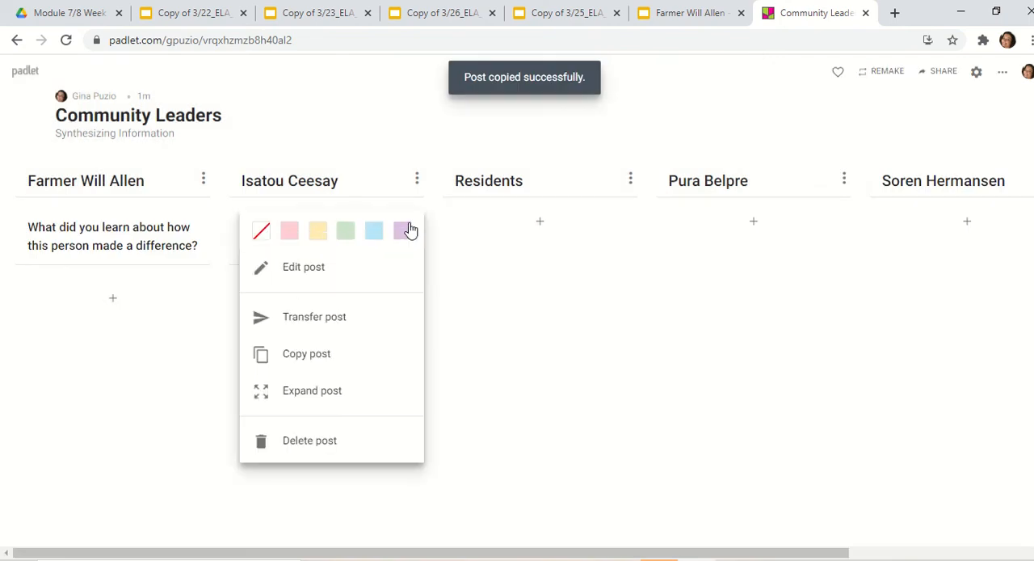
click(392, 358)
click(854, 167)
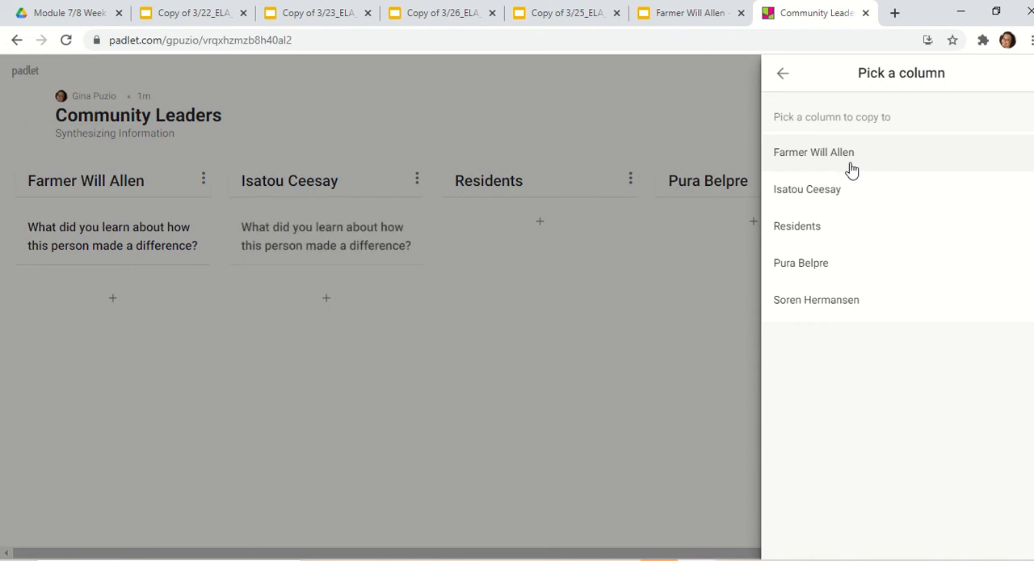
click(810, 239)
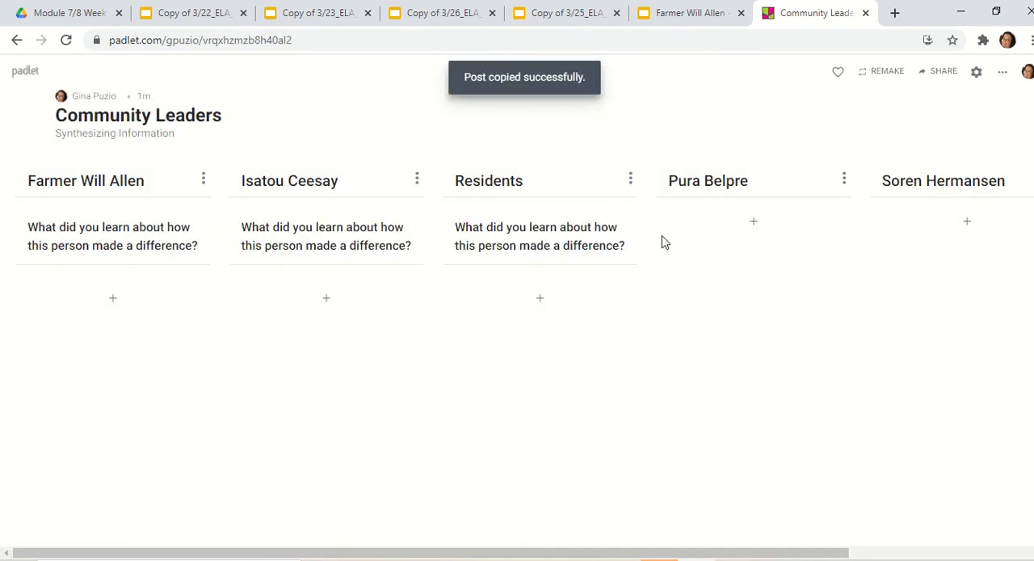
- Copy the question post from the Residents column to the Pura Belpre column of the same padlet
click(619, 223)
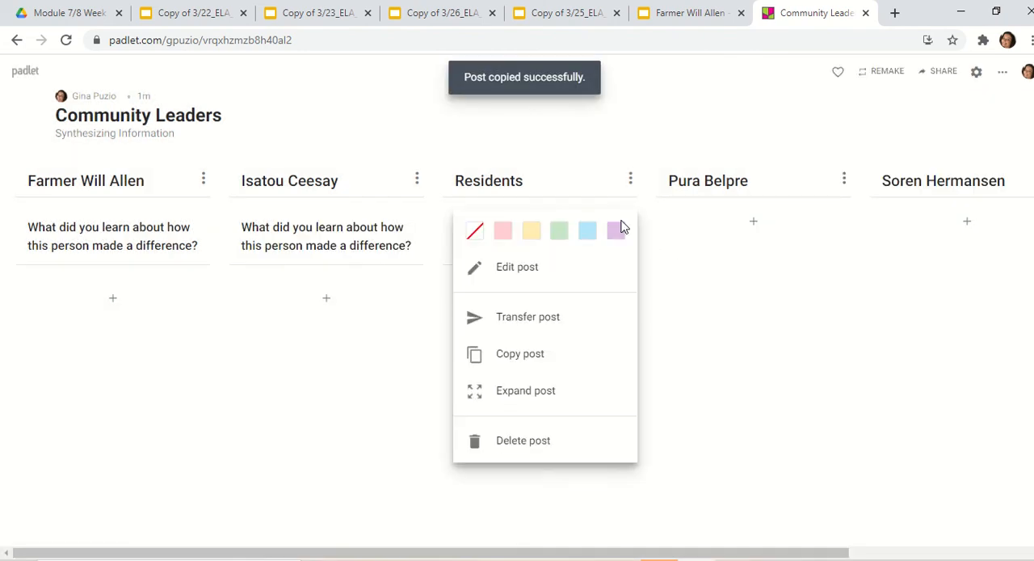
click(605, 362)
click(854, 168)
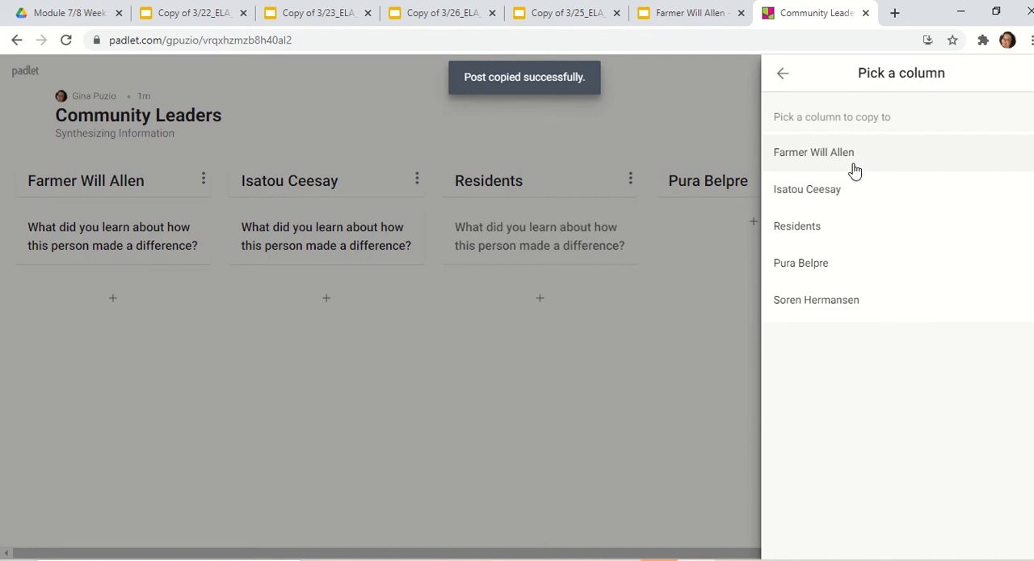
click(833, 276)
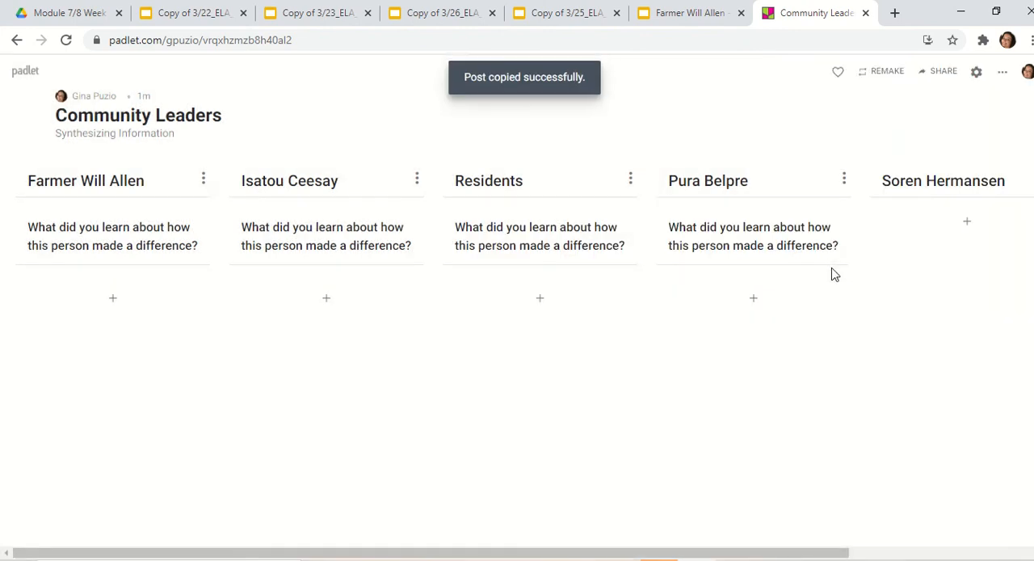
- Copy the question post from the Pura Belpre column to the Soren Hermansen column of the same padlet
click(839, 227)
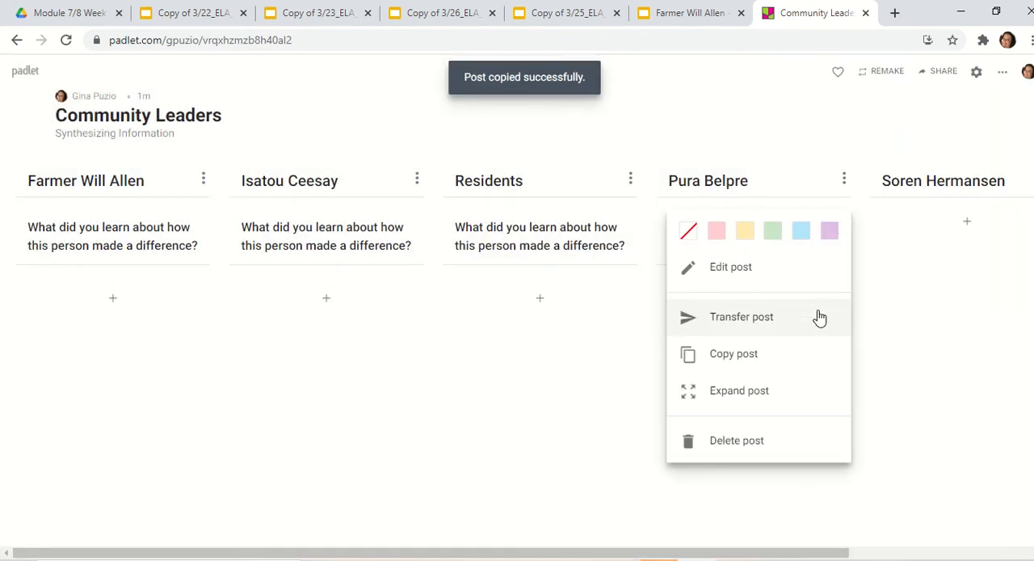
click(816, 361)
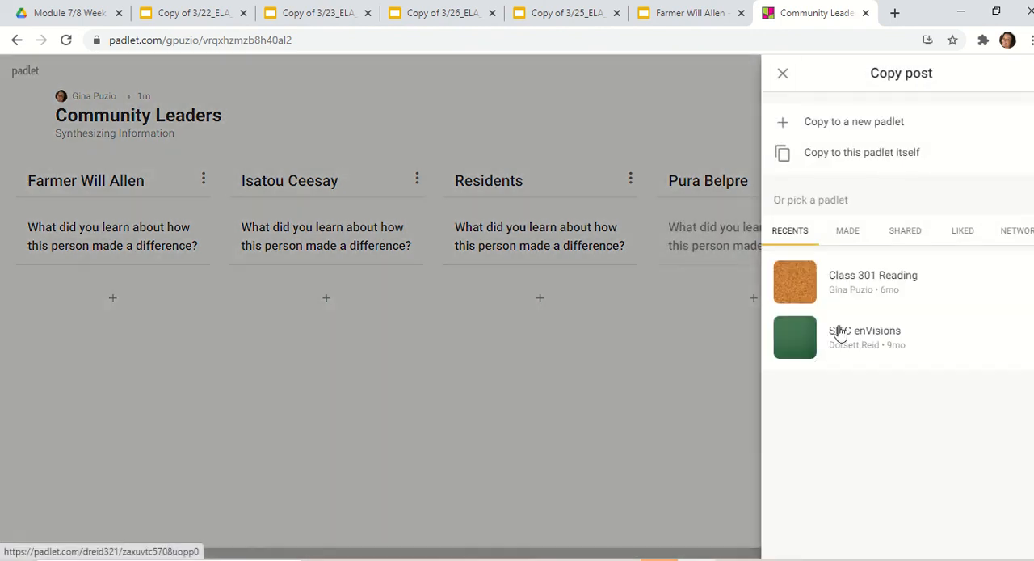
click(897, 167)
click(855, 300)
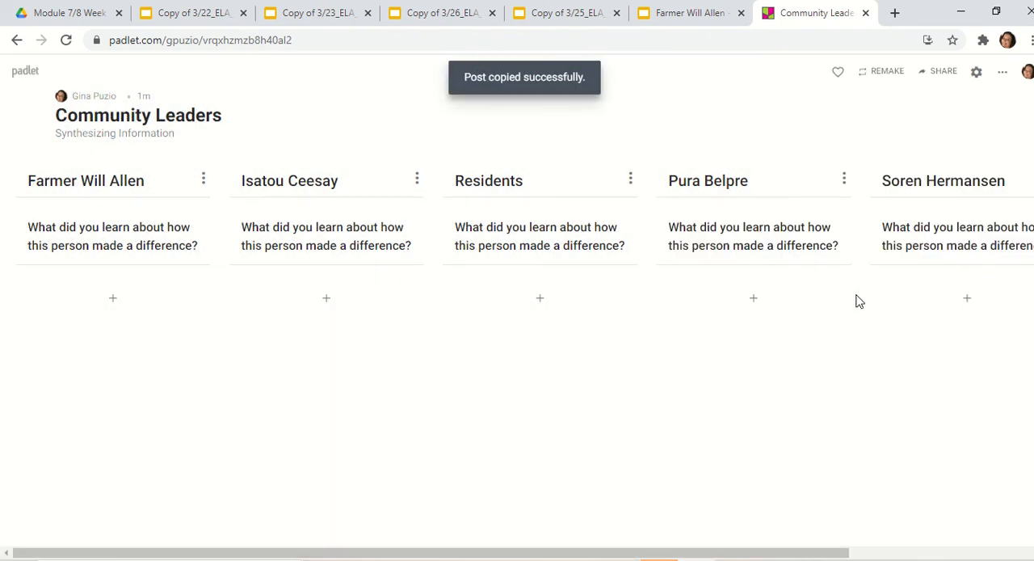
- Check the 3/22 slides for the second question and add a Farmer Will Allen post titled "What new information did you learn that was unexpected?"
click(113, 299)
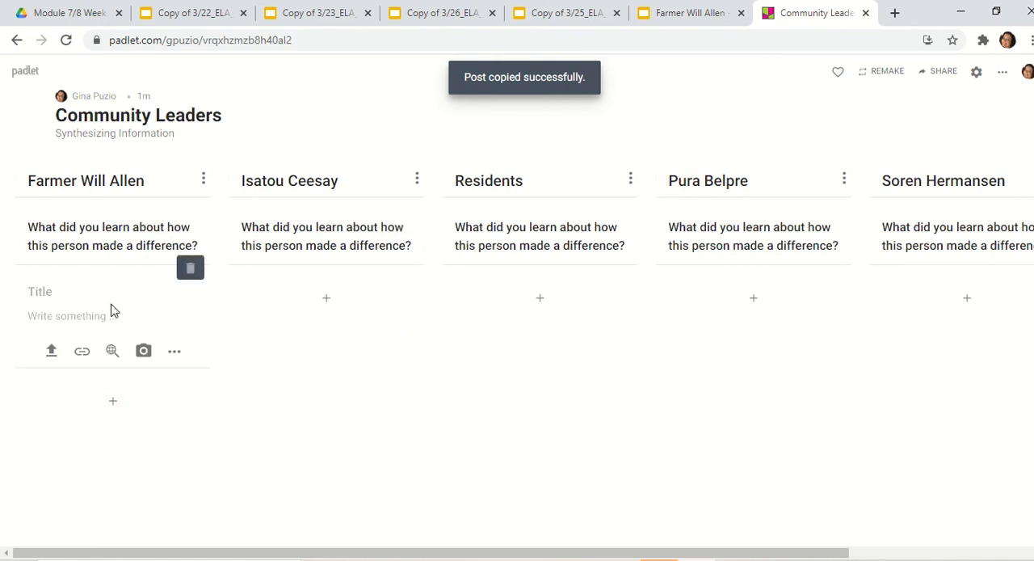
click(186, 273)
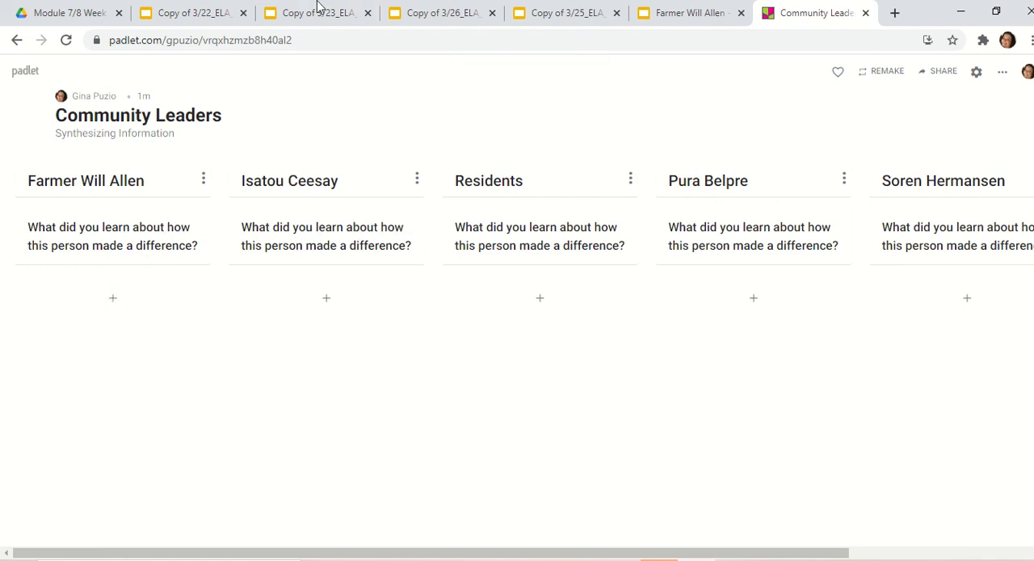
click(68, 9)
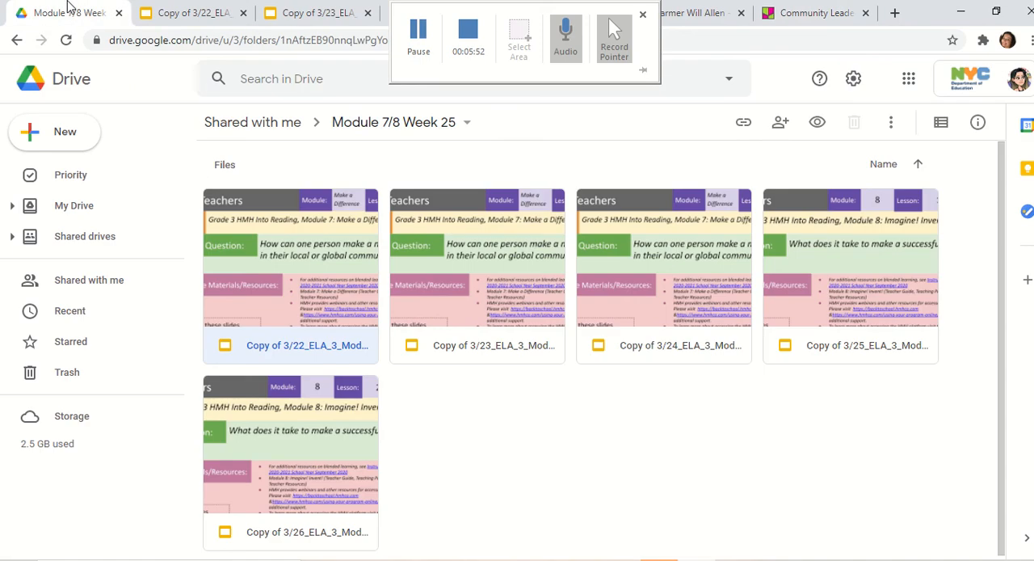
click(159, 7)
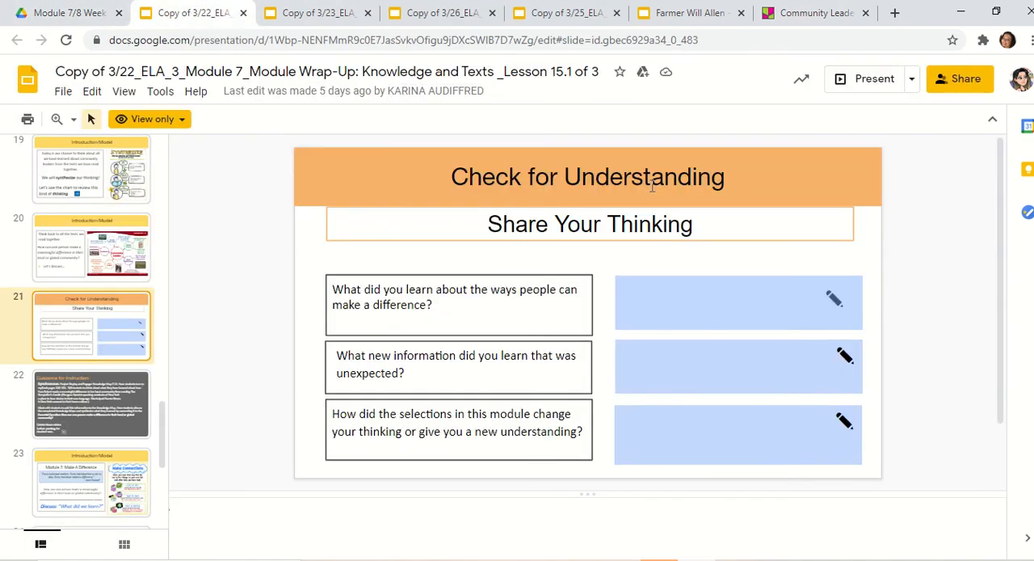
click(796, 15)
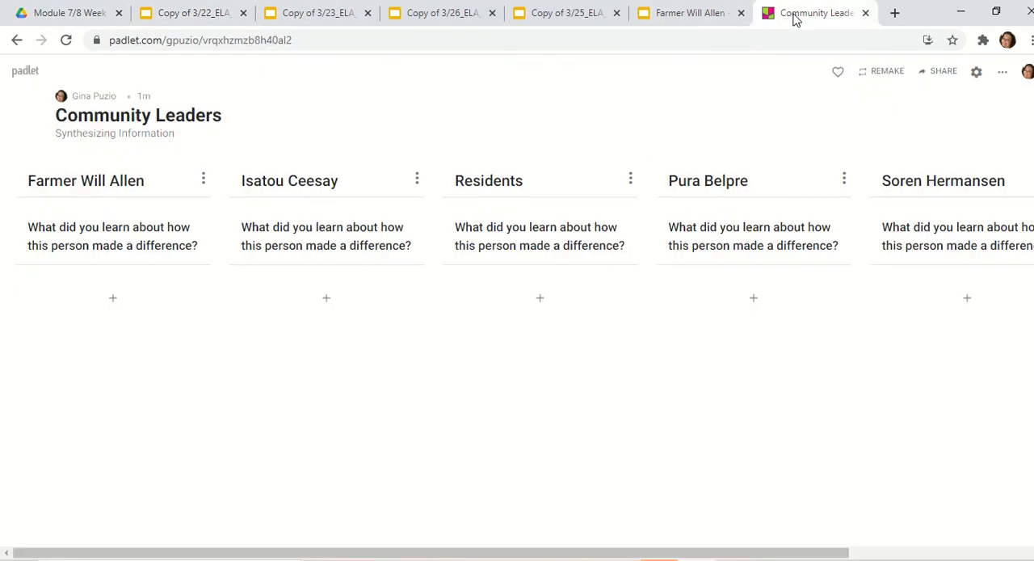
click(113, 299)
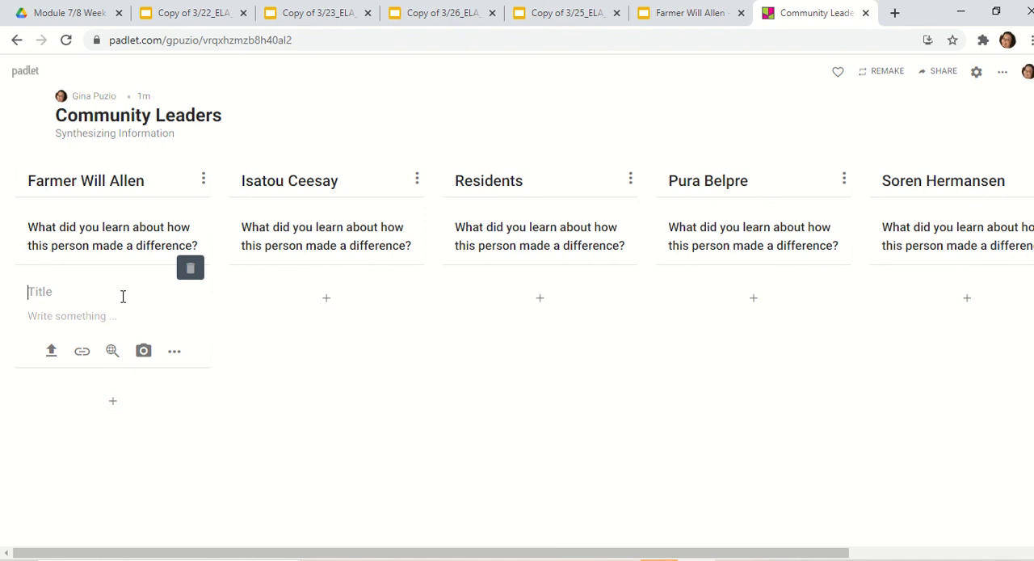
text(What new information did)
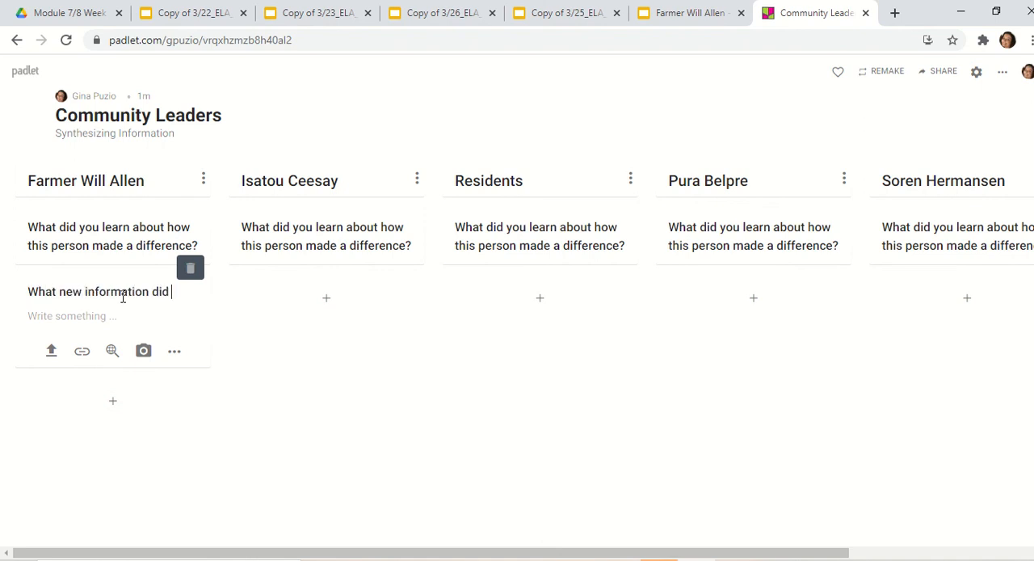
text( you learn)
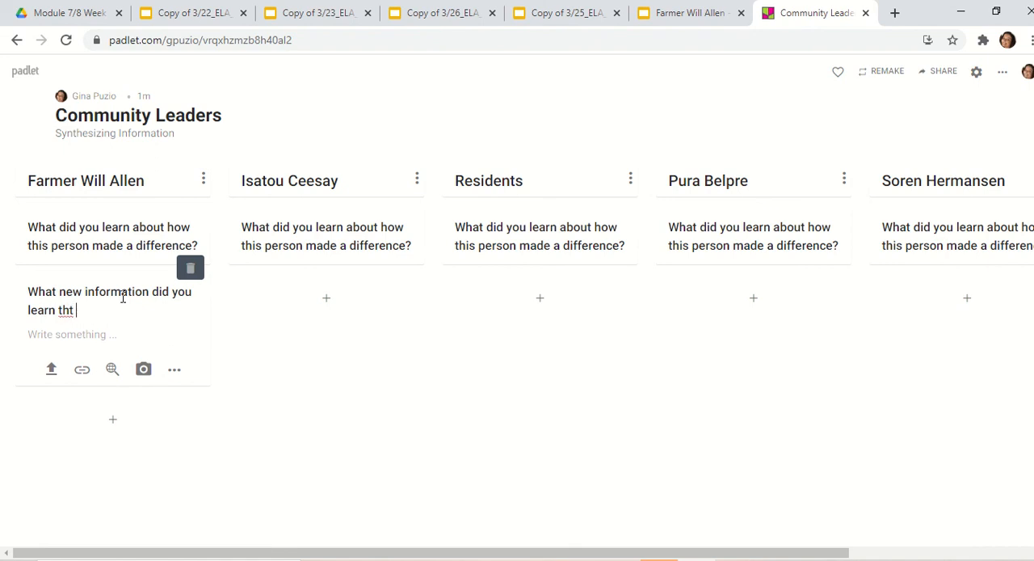
text( that was unexpected?)
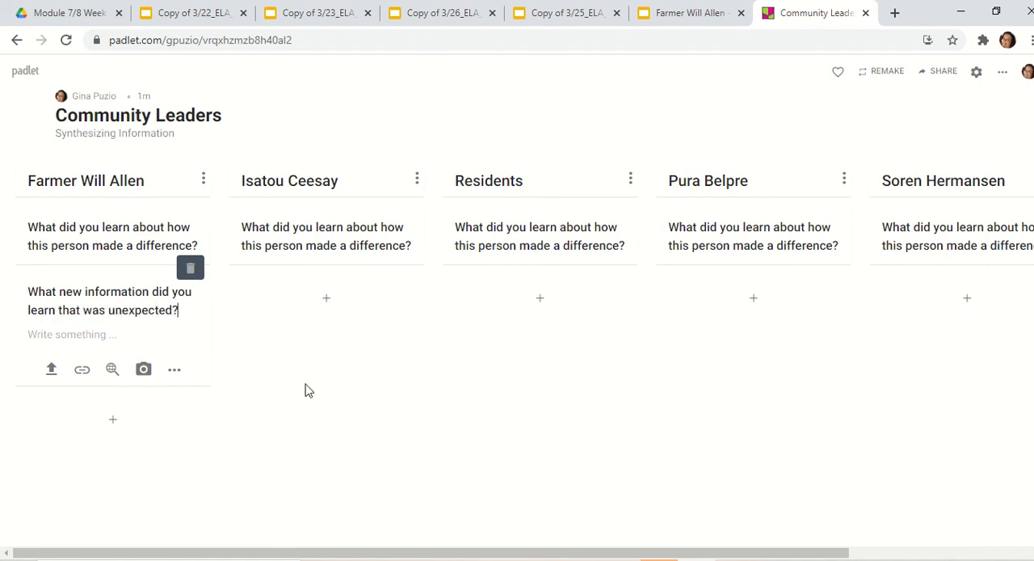
- Copy the "What new information did you learn that was unexpected?" post from the Farmer Will Allen column to the Isatou Ceesay column of the same padlet
click(332, 399)
click(112, 364)
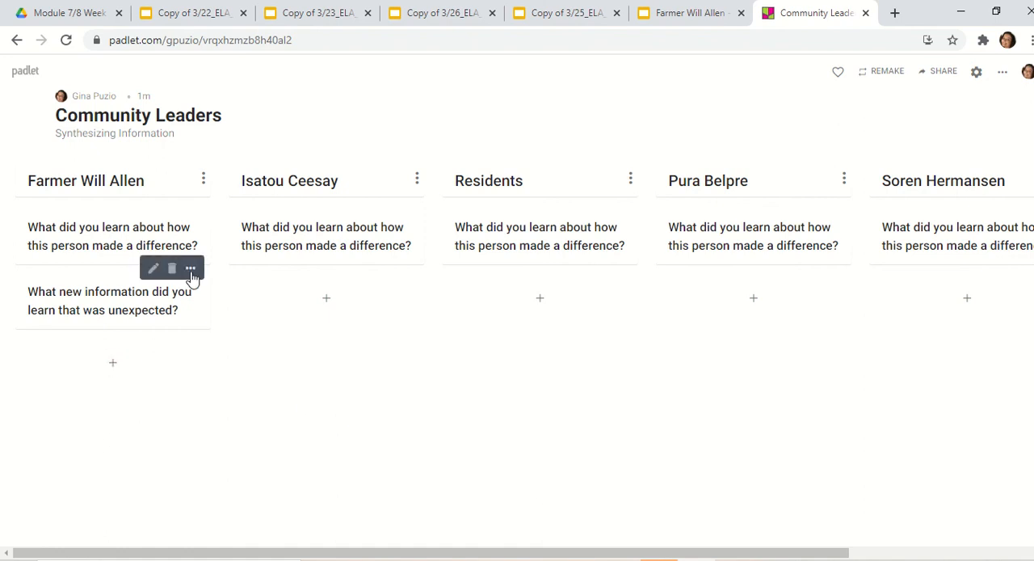
click(195, 269)
click(134, 428)
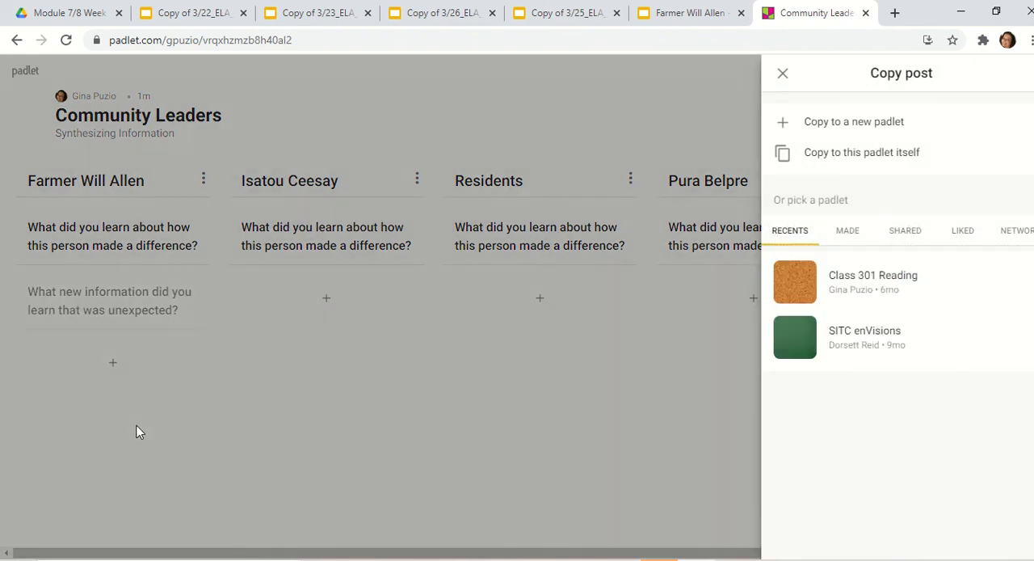
click(850, 170)
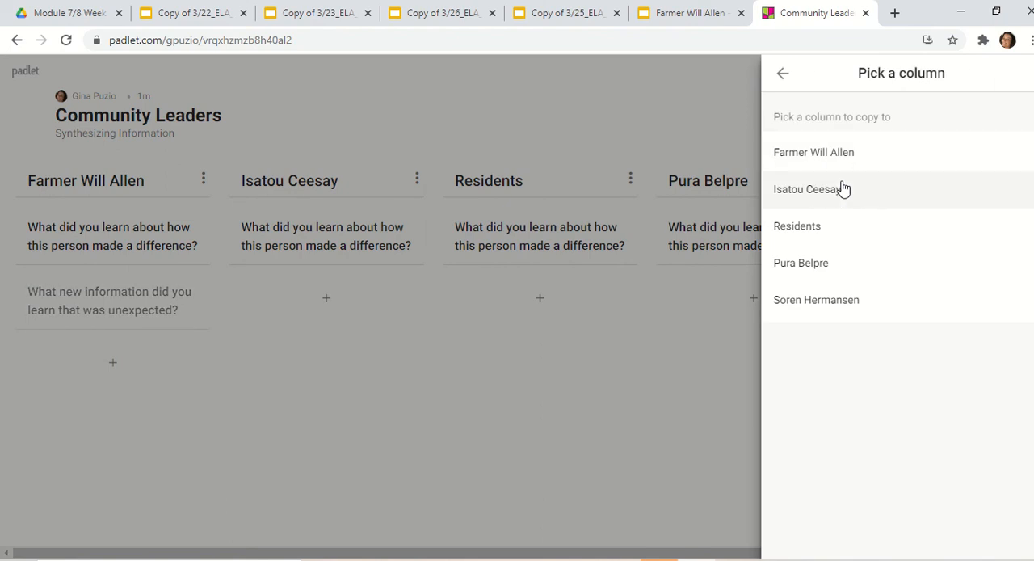
click(838, 197)
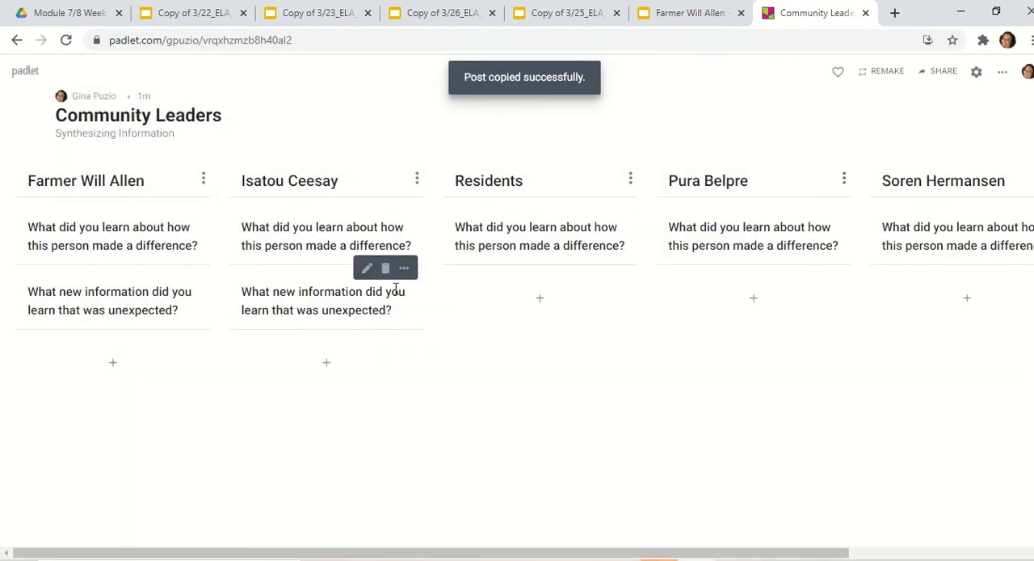
- Copy the "What new information did you learn that was unexpected?" post from the Isatou Ceesay column to the Residents column of the same padlet
click(405, 269)
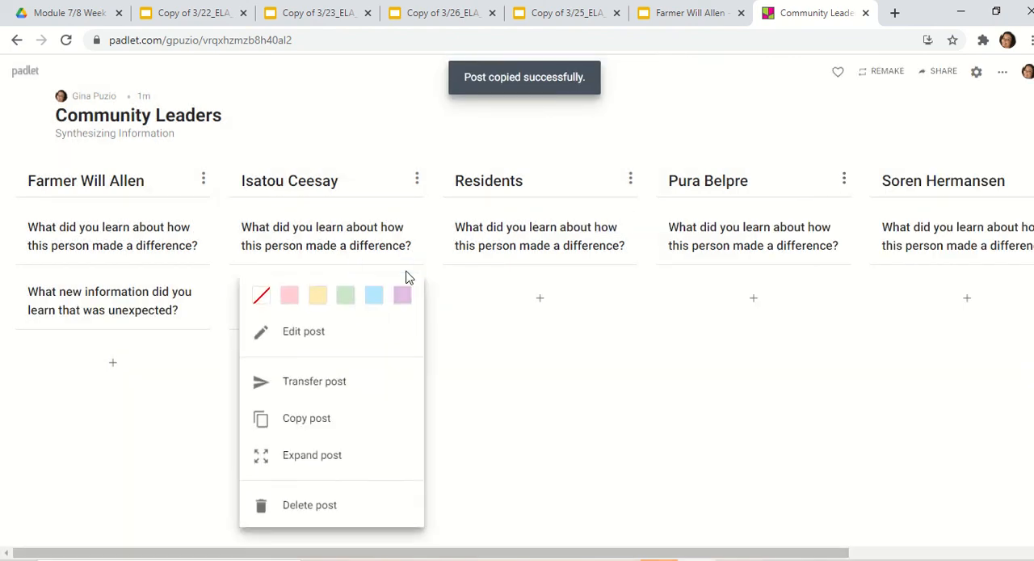
click(361, 418)
click(855, 163)
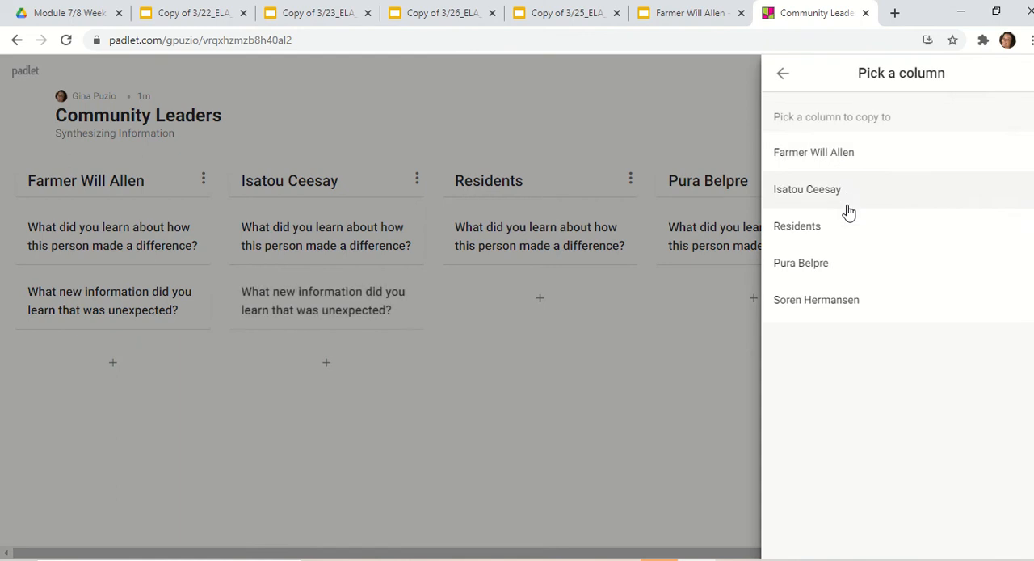
click(844, 225)
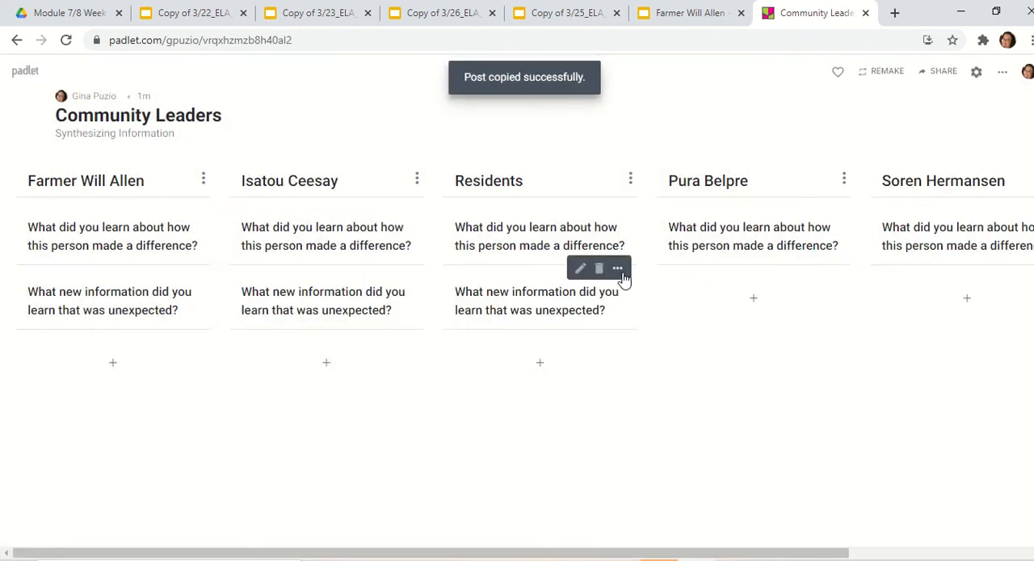
- Copy the "What new information did you learn that was unexpected?" post from the Residents column to the Pura Belpre column of the same padlet
click(618, 269)
click(555, 427)
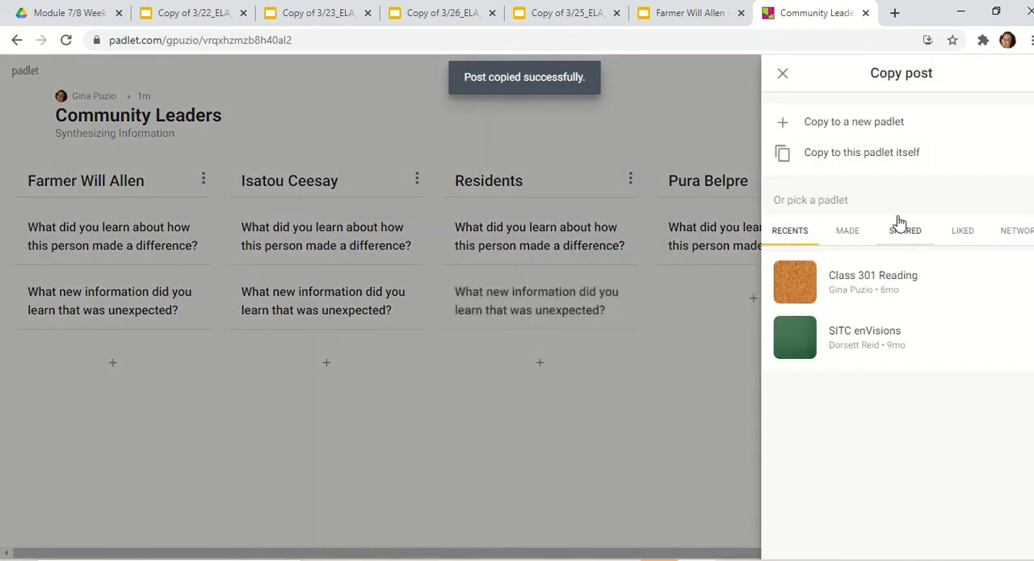
click(873, 161)
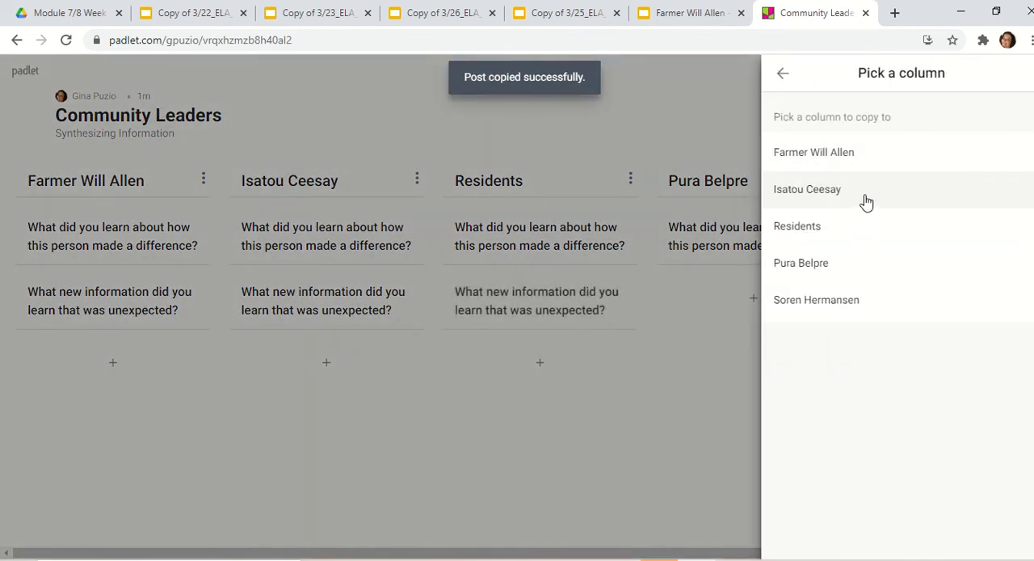
click(844, 263)
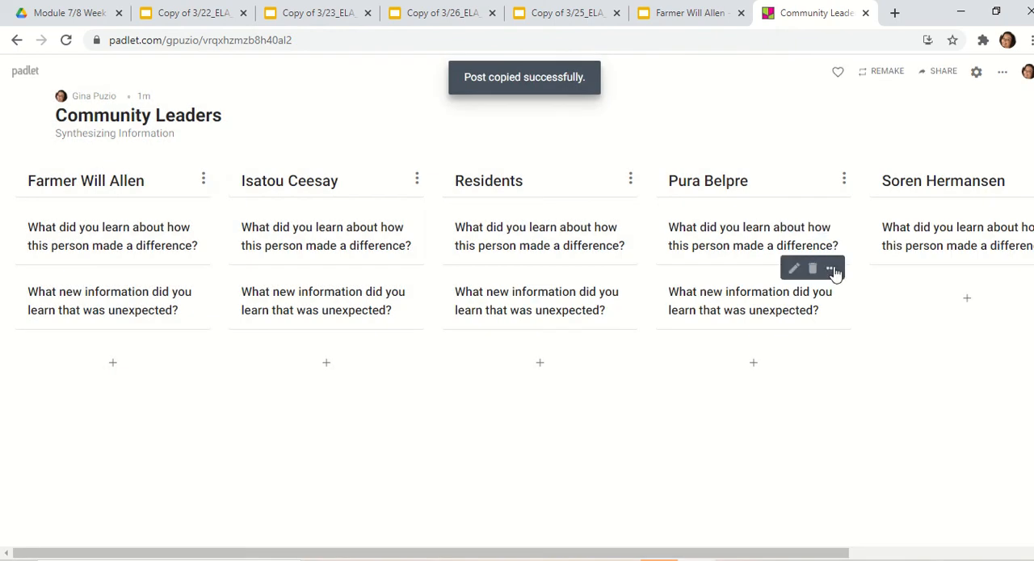
- Copy the "What new information did you learn that was unexpected?" post from the Pura Belpre column to the Soren Hermansen column of the same padlet
click(832, 269)
click(811, 417)
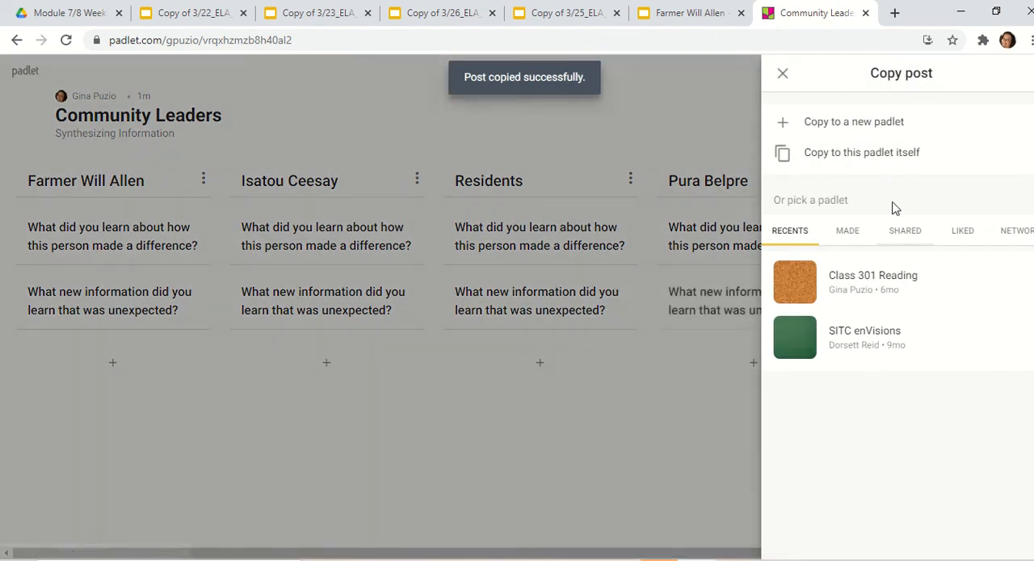
click(879, 166)
click(872, 300)
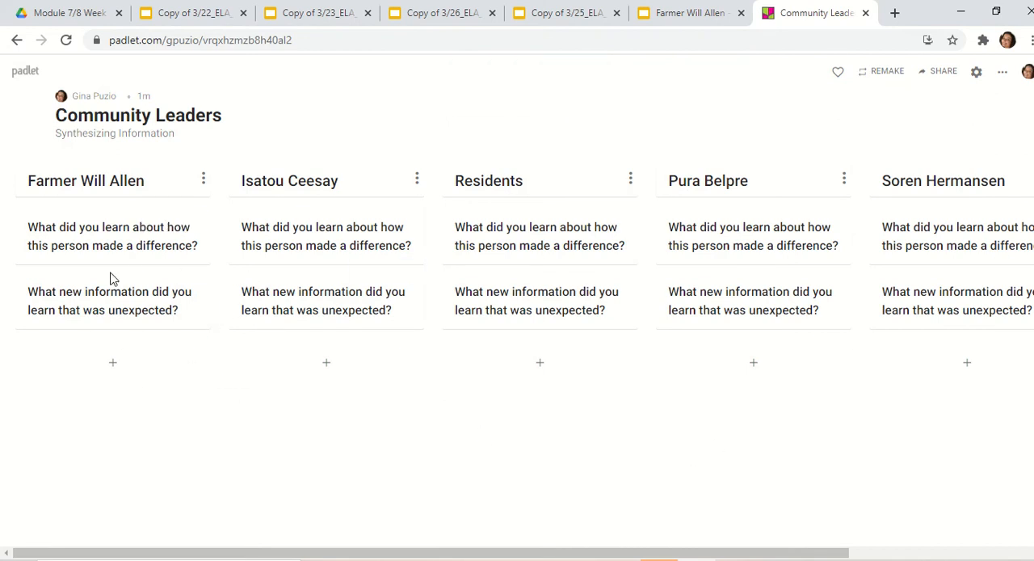
- Add a post titled "Please write your thoughts below" to the Farmer Will Allen column and move it between the two question posts
click(112, 362)
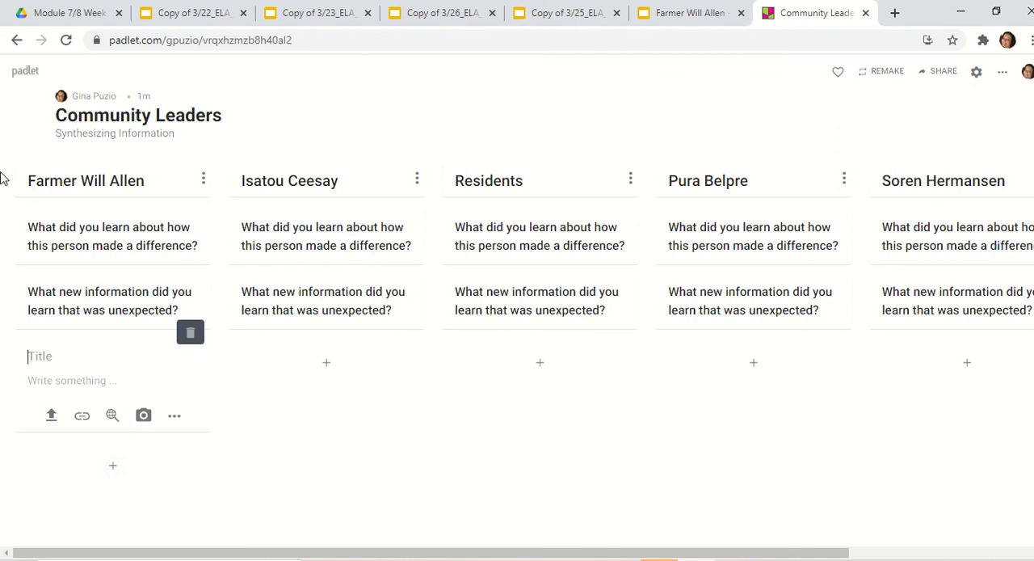
text(Please write your)
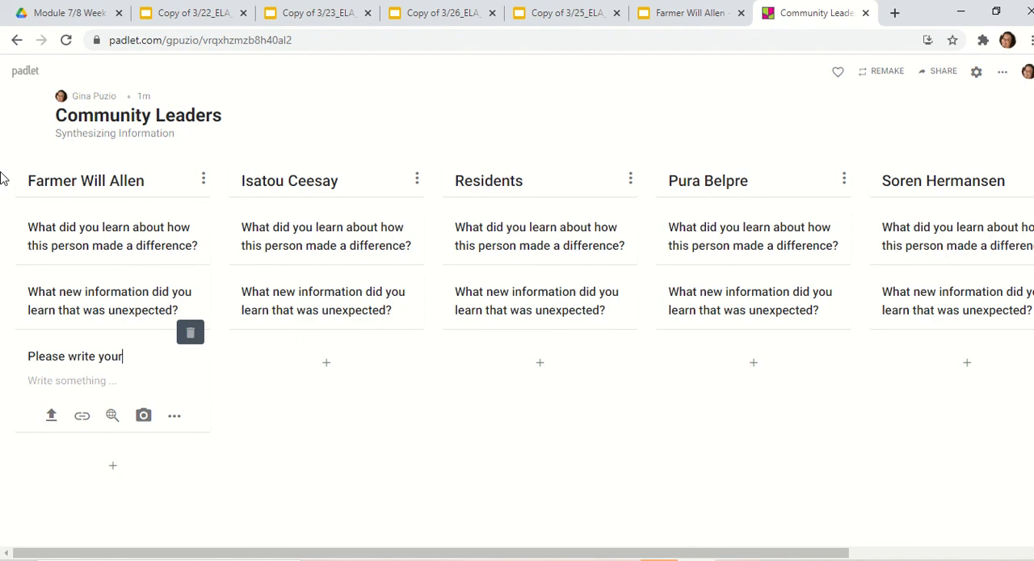
text( thoughts below)
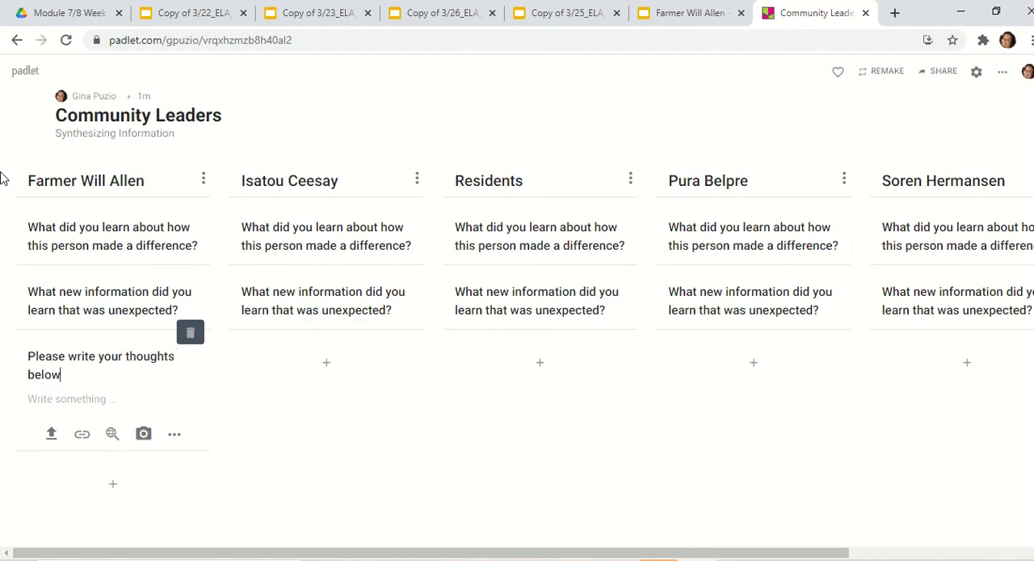
click(315, 486)
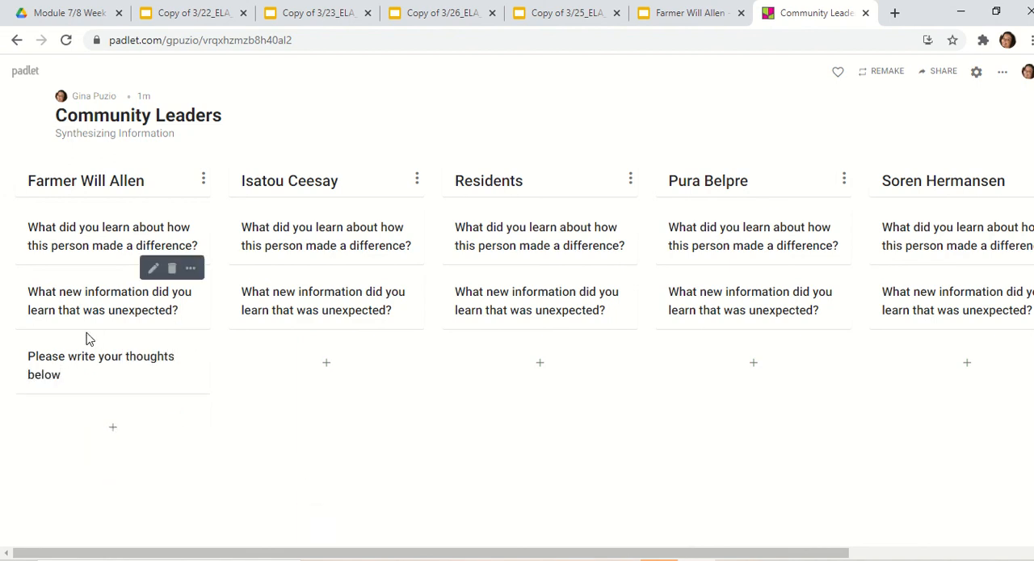
click(191, 334)
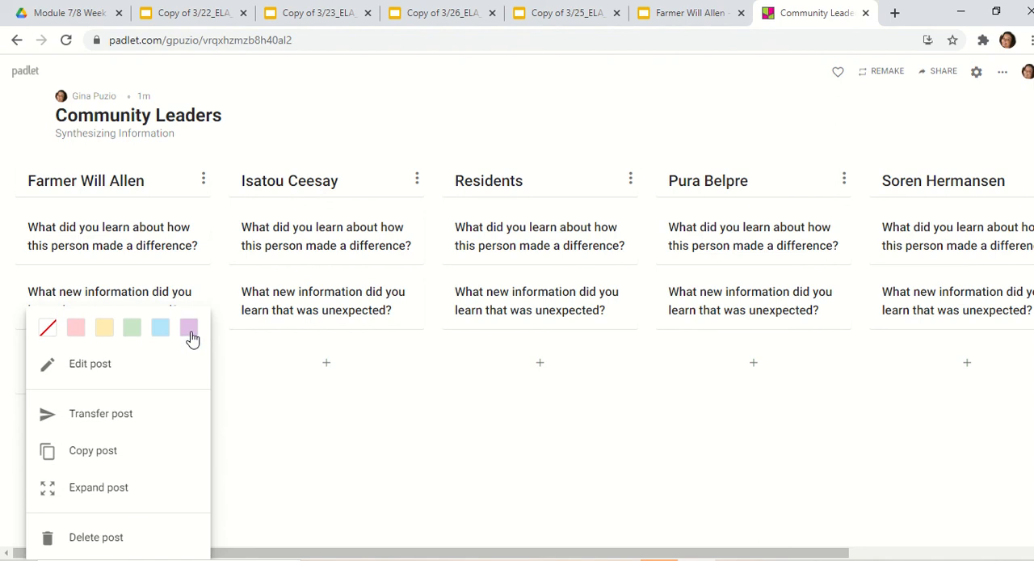
click(273, 483)
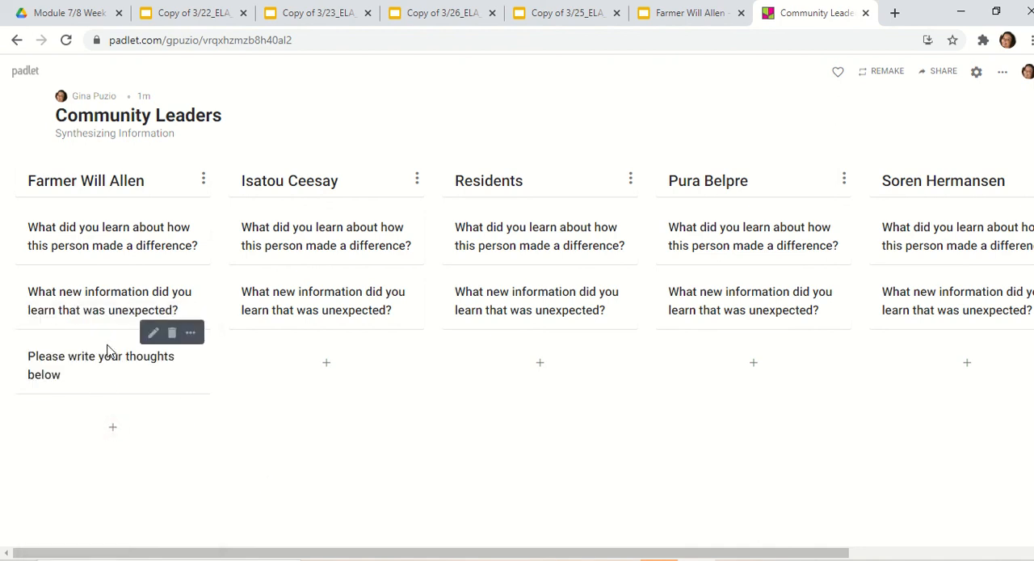
drag(109, 351, 109, 273)
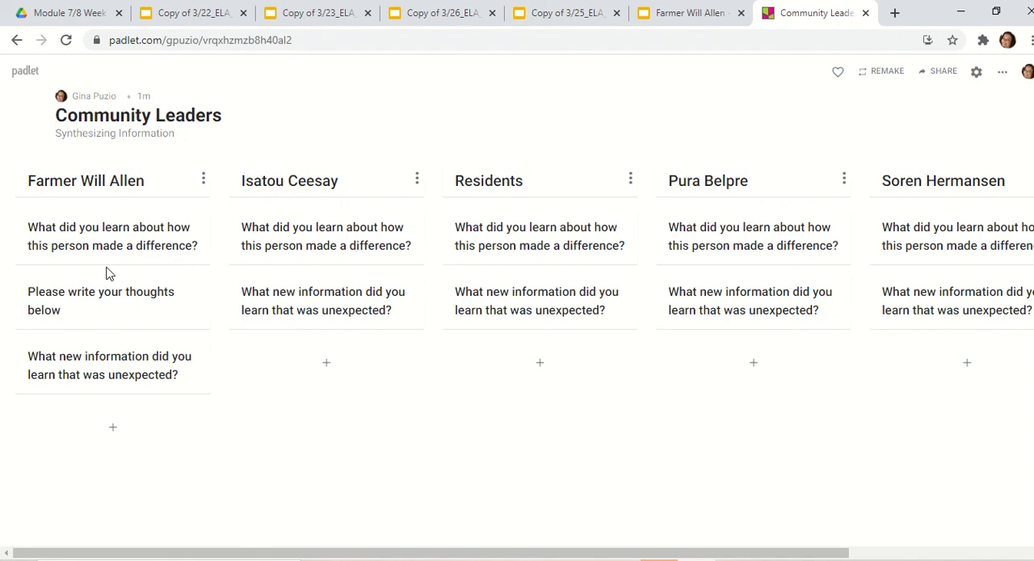
- Add a post titled "Please write your thoughts below" to the Isatou Ceesay column and move it between the two question posts
click(327, 362)
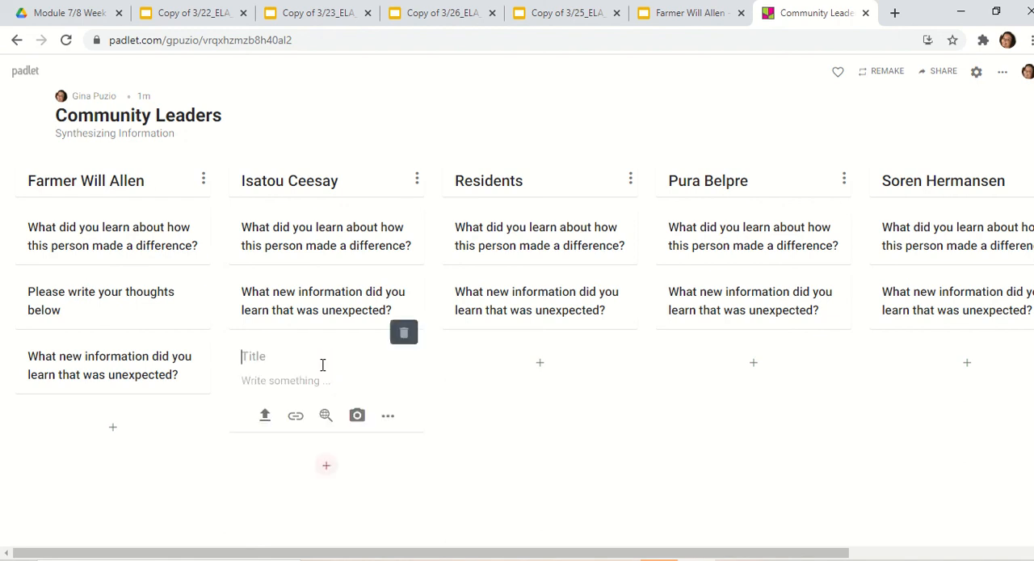
text(Please)
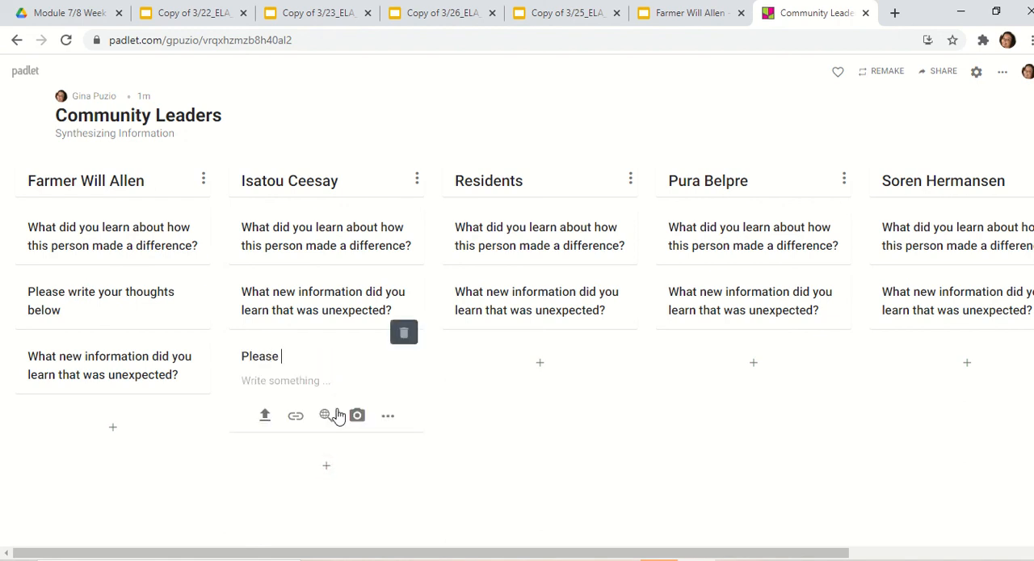
text( write your thoughts bel)
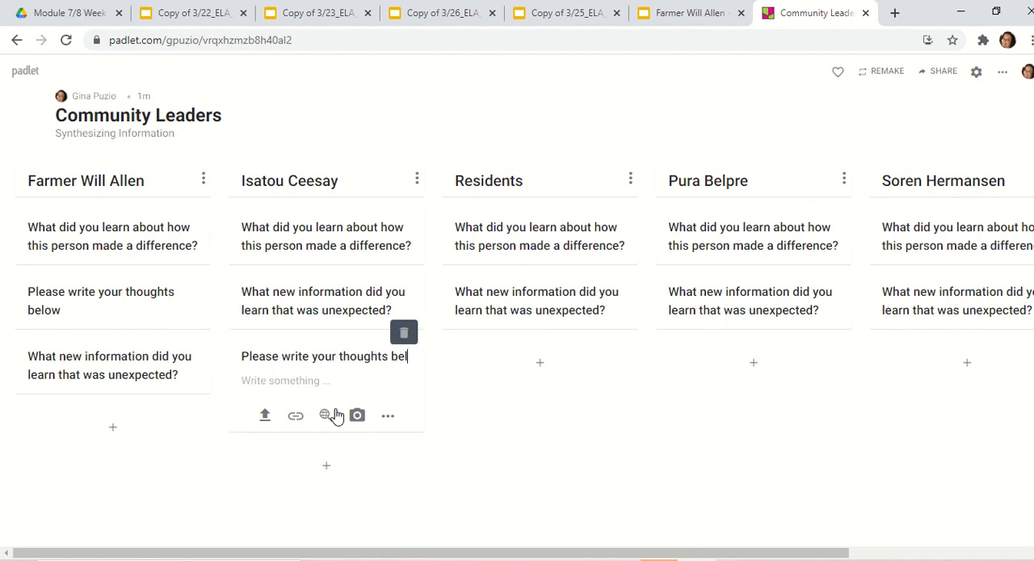
text(ow)
click(449, 396)
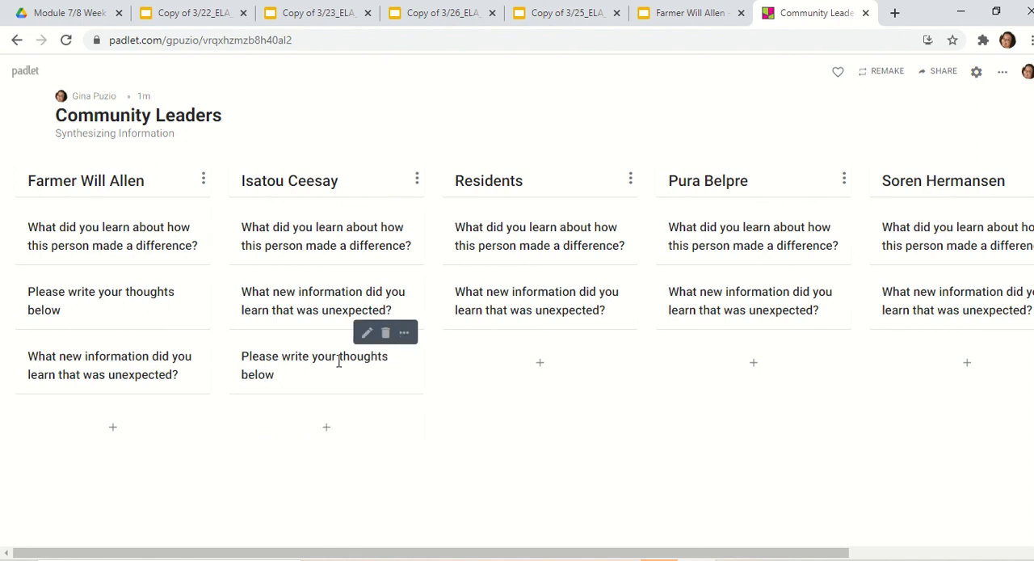
drag(329, 375, 332, 292)
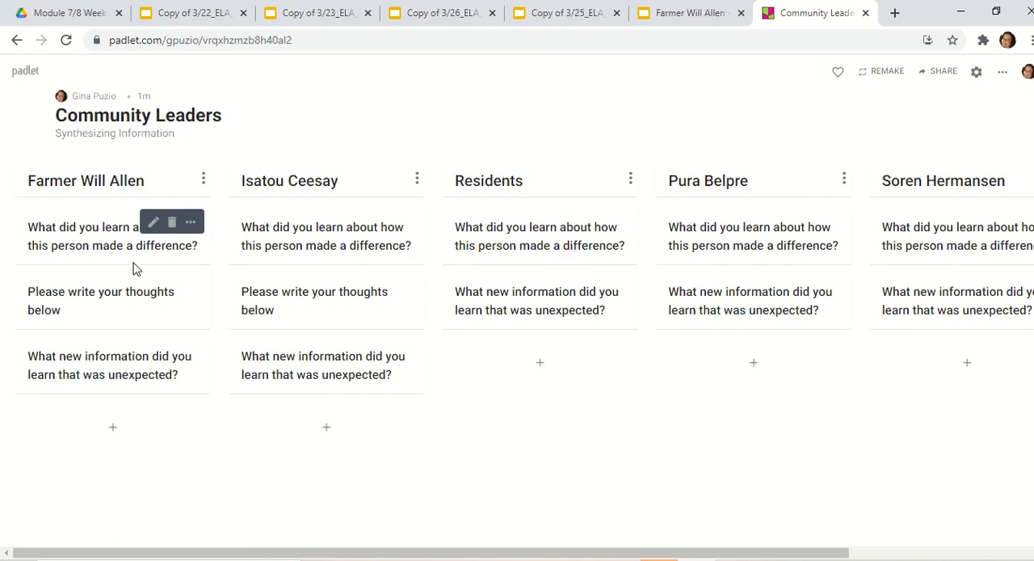
- Add a post titled "Please write your thoughts below" to the Residents column and move it between the two question posts
click(541, 366)
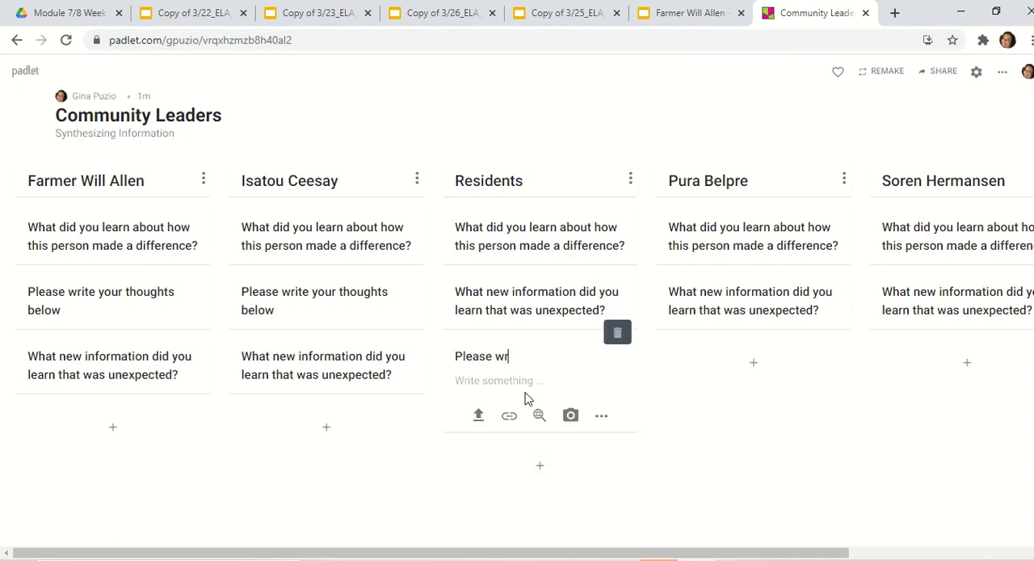
text(Please write your thoughts be)
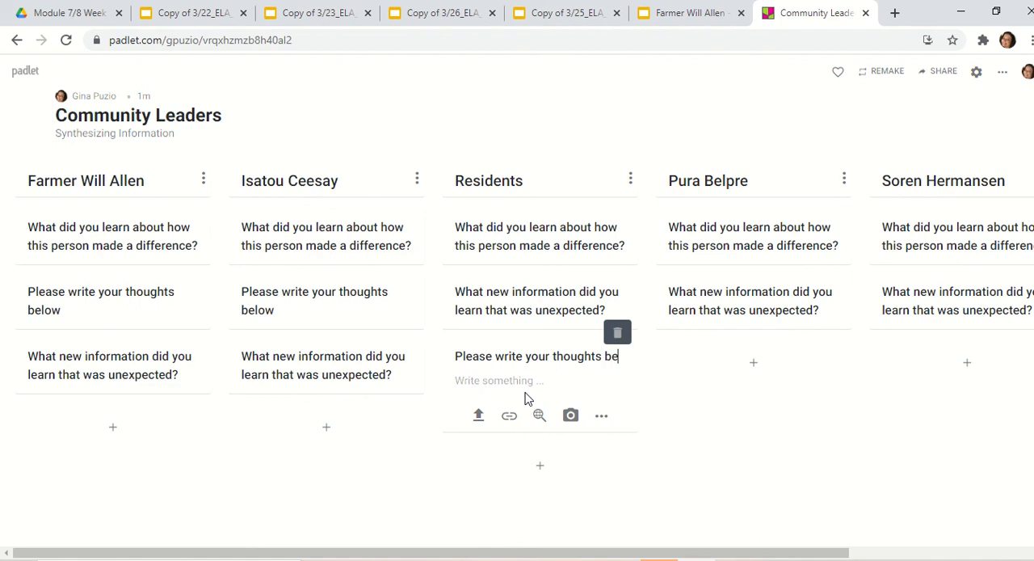
text(low)
click(652, 396)
drag(514, 361, 528, 291)
- Add a post titled "Please write your thoughts below" to the Pura Belpre column and move it between the two question posts
click(753, 363)
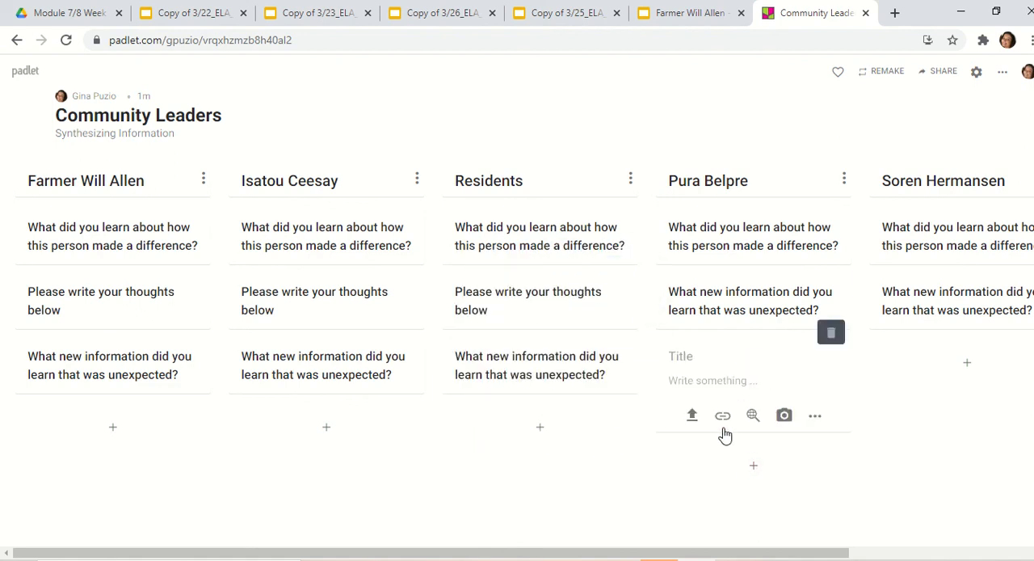
text(Please write your)
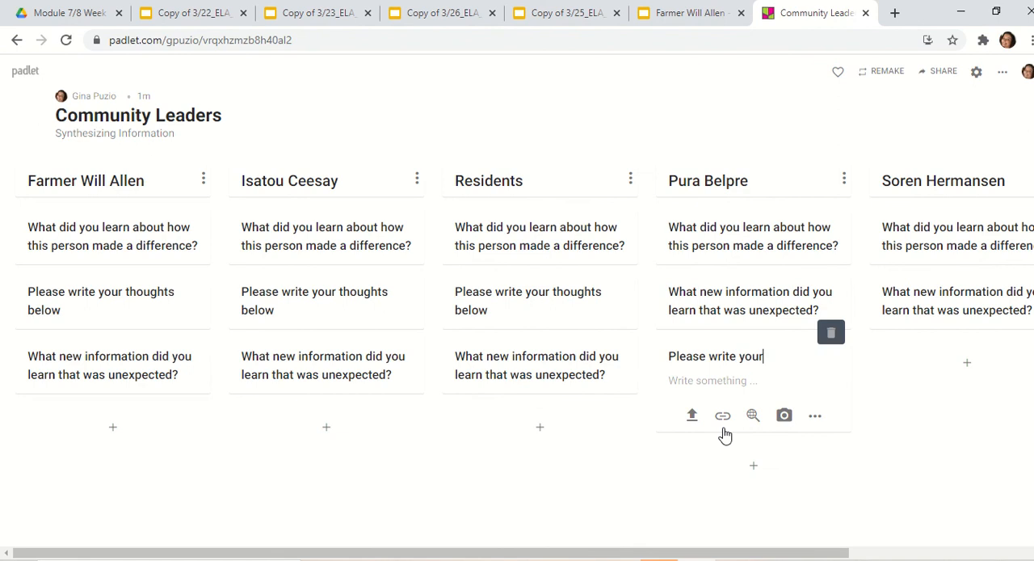
text( thoughts below)
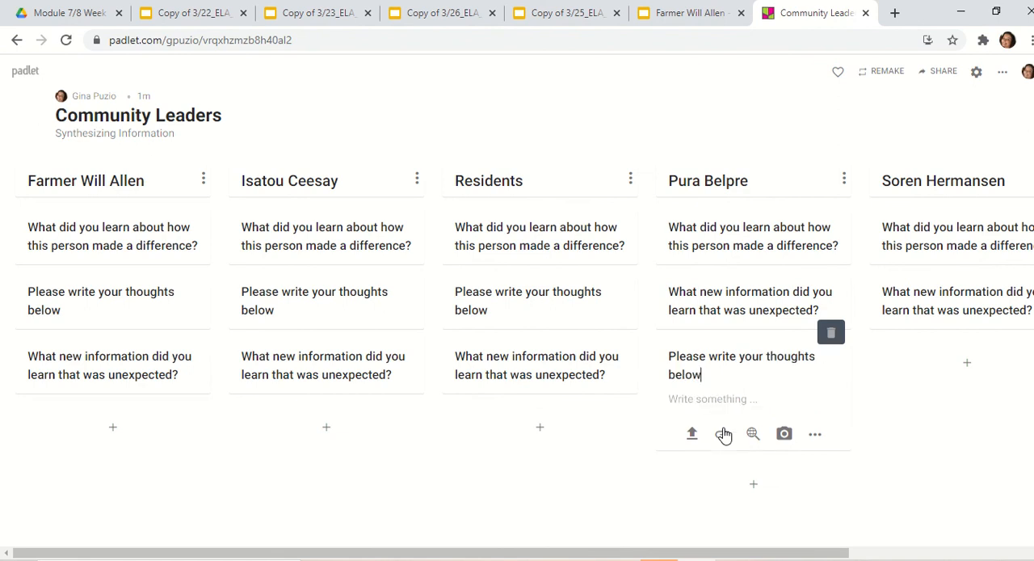
click(924, 427)
drag(765, 387, 752, 295)
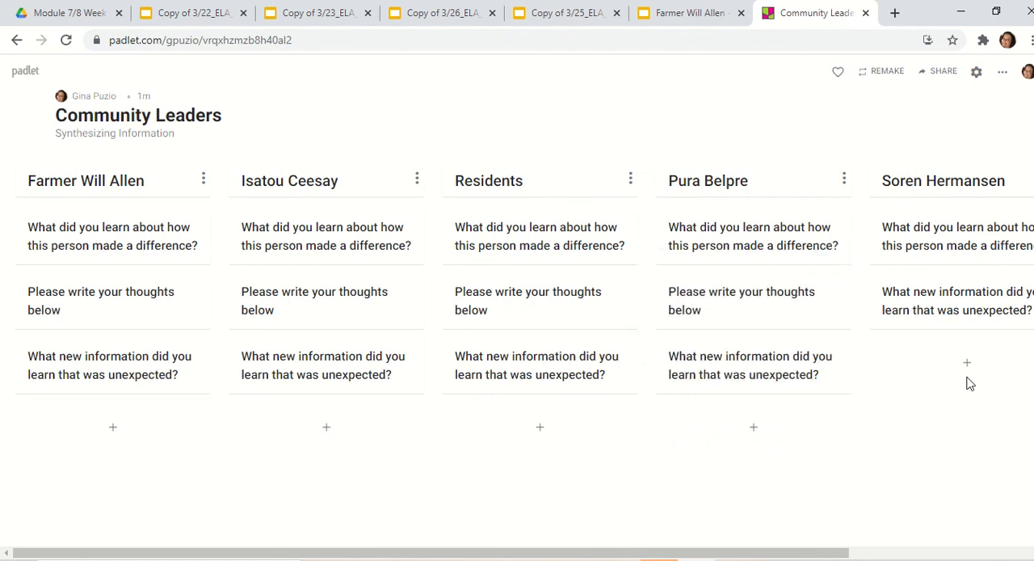
- Add a post titled "Please write your thoughts below" to the Soren Hermansen column and move it between the two question posts
click(967, 364)
text(Pleas)
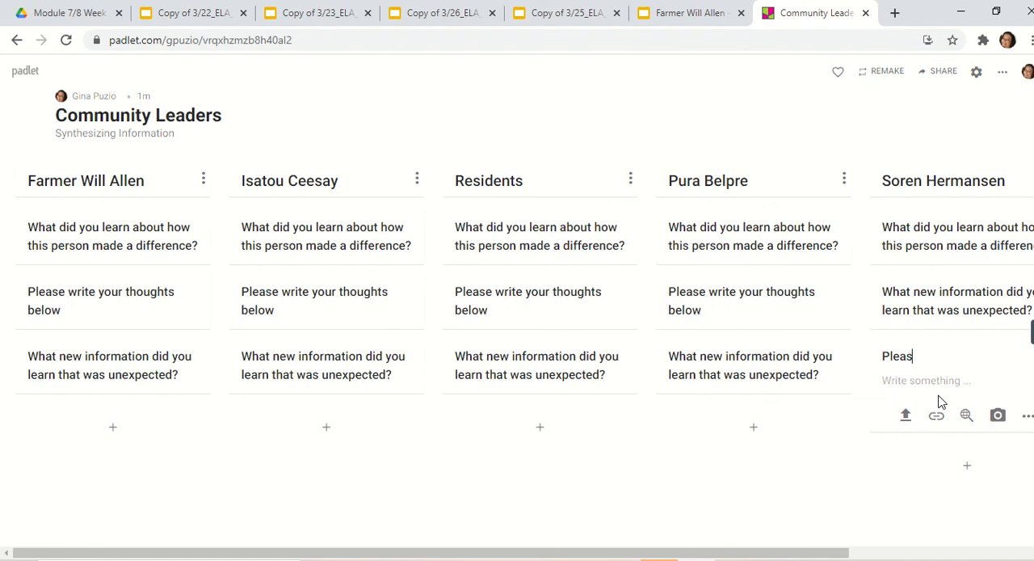
text(e write your thought)
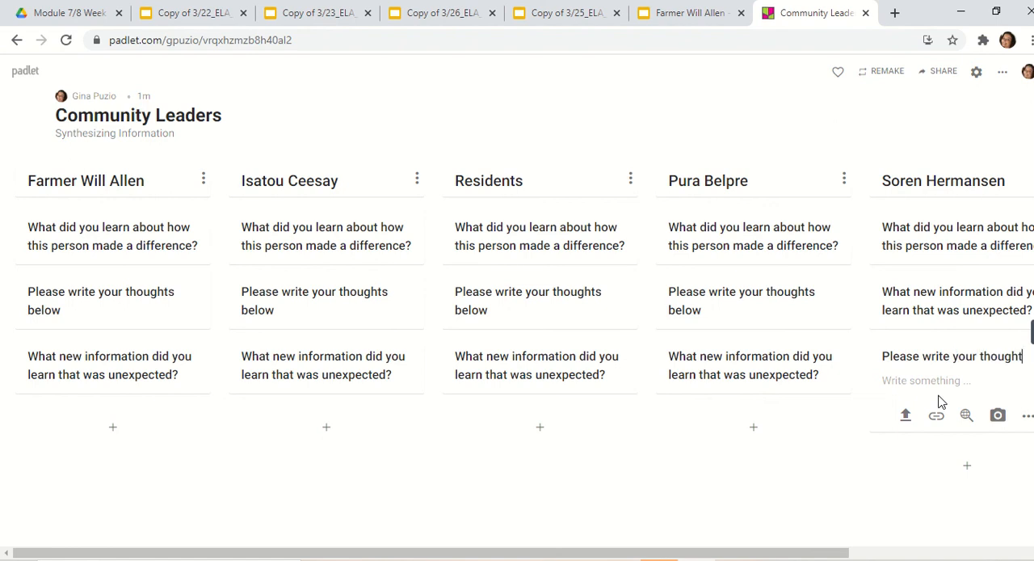
text(s below)
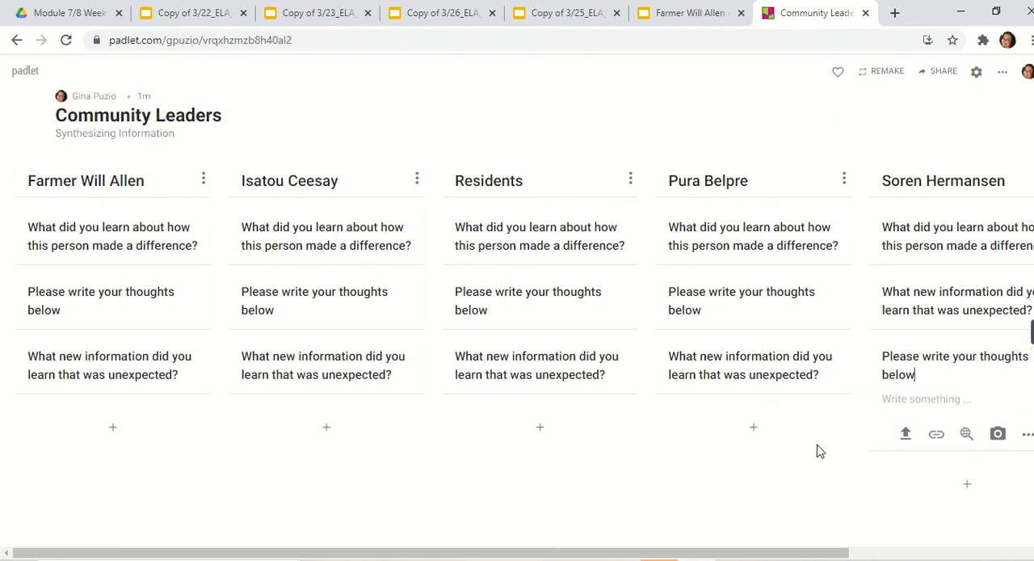
click(877, 491)
drag(935, 376, 933, 285)
click(782, 505)
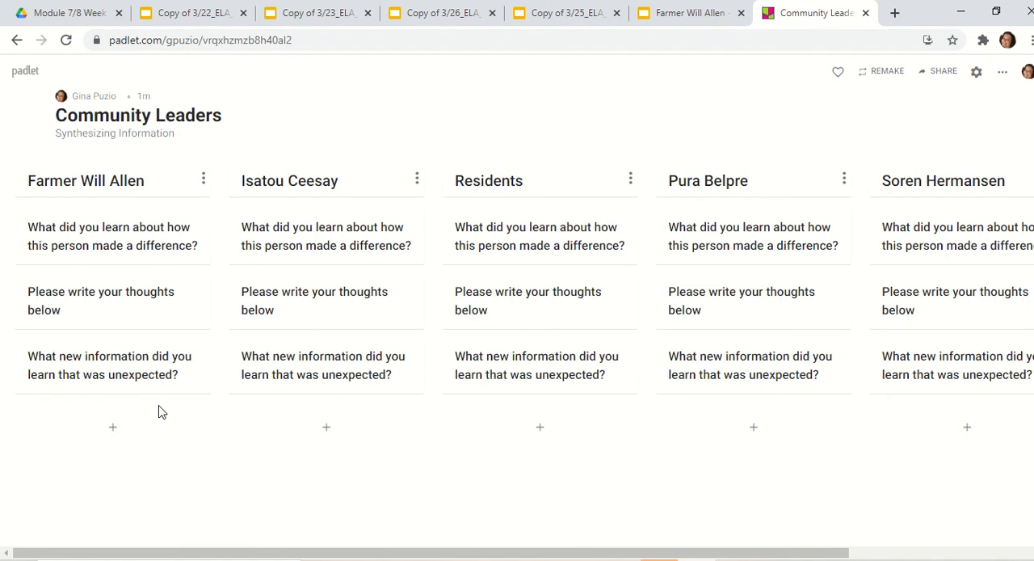
mouse_move(180, 308)
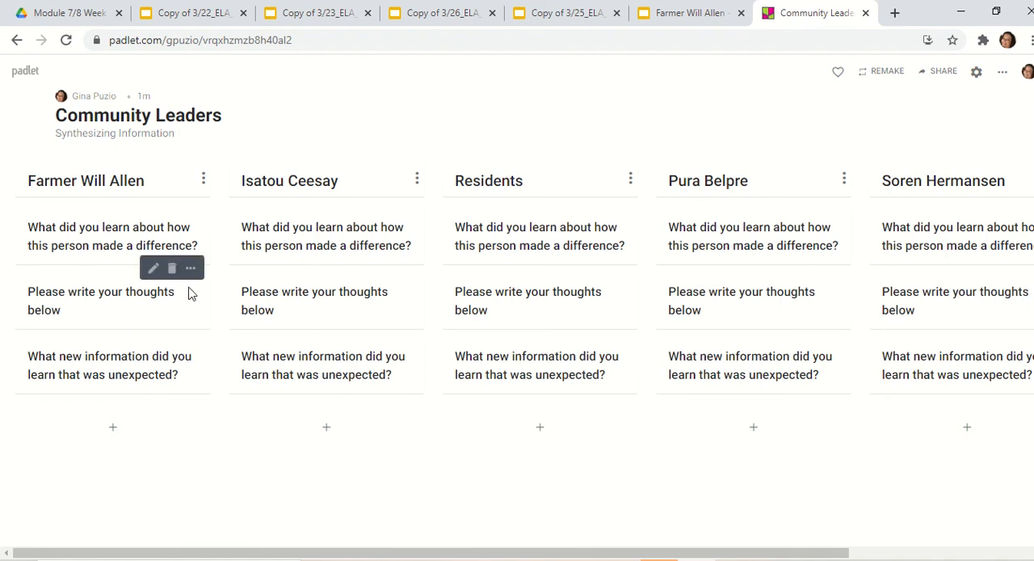
- Delete the "Please write your thoughts below" and "What new information did you learn that was unexpected?" posts from the Farmer Will Allen column
click(171, 268)
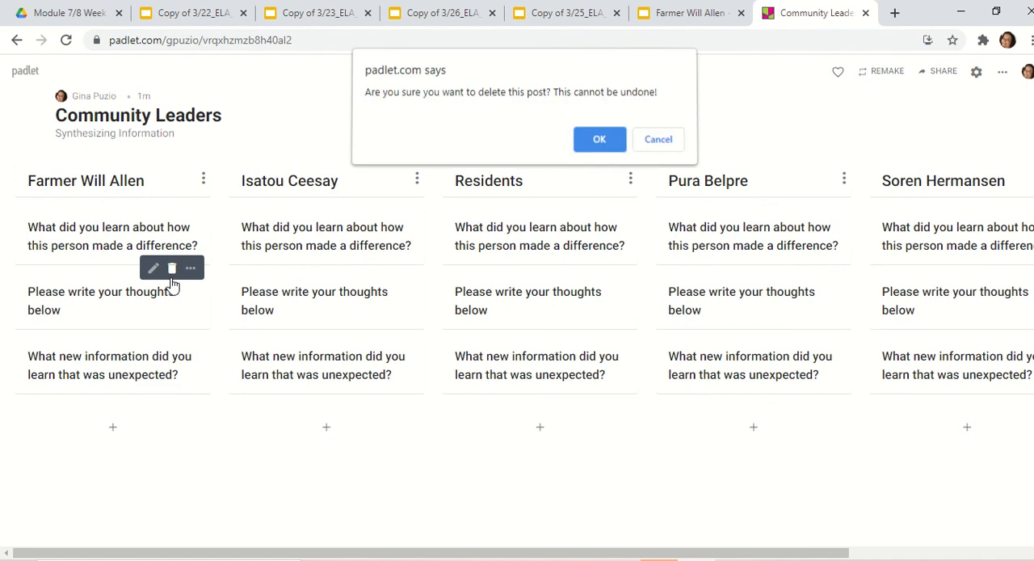
click(599, 154)
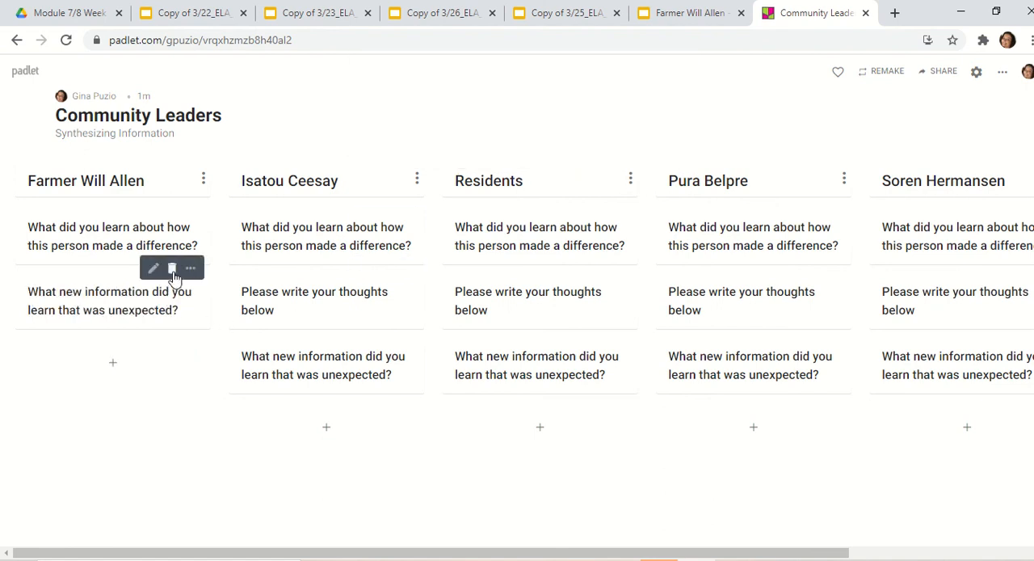
click(171, 268)
click(598, 142)
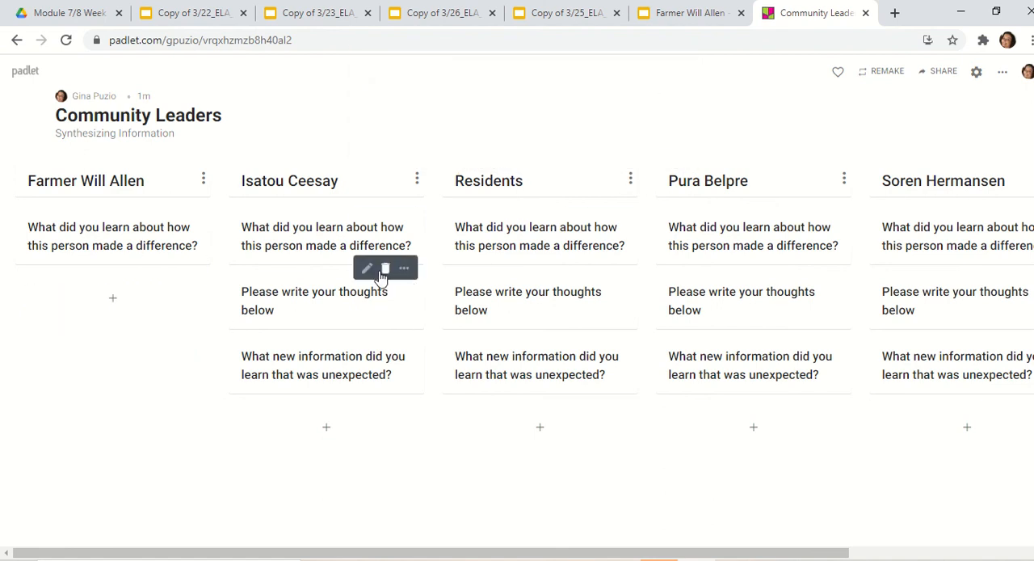
- Delete the "Please write your thoughts below" and "What new information did you learn that was unexpected?" posts from the Isatou Ceesay column
click(385, 268)
click(598, 142)
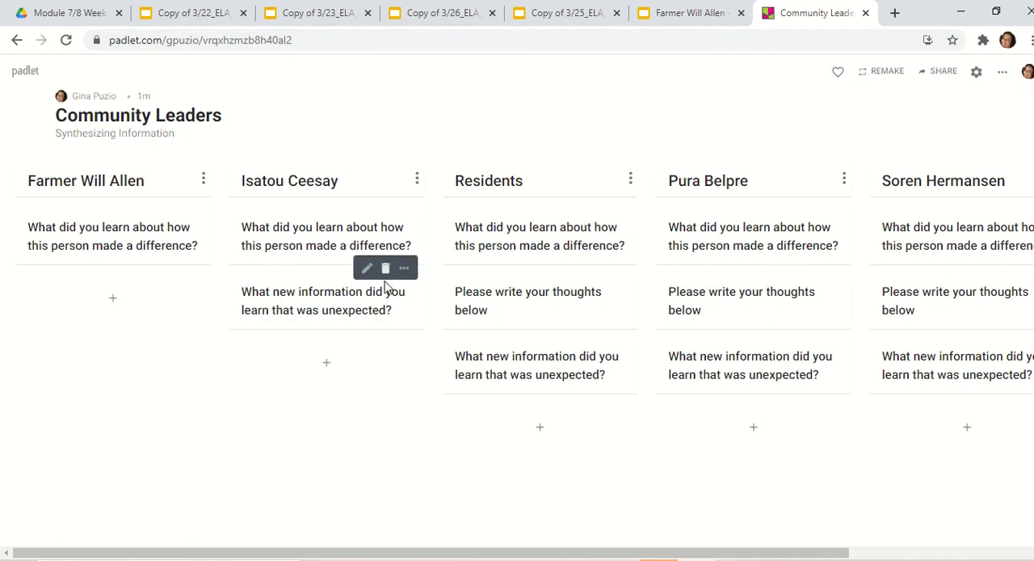
click(386, 268)
click(598, 141)
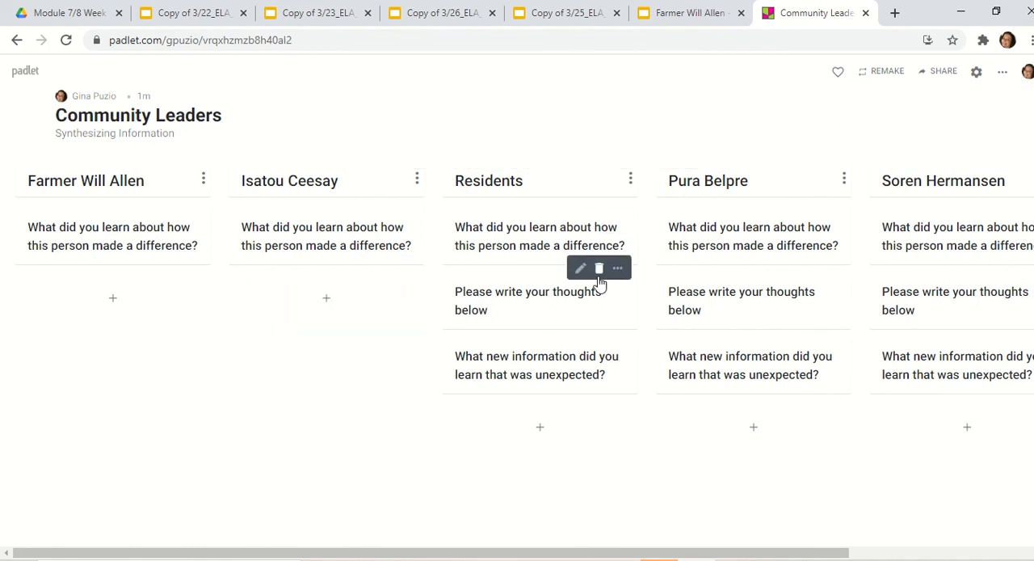
- Delete the "Please write your thoughts below" and "What new information did you learn that was unexpected?" posts from the Residents column
click(598, 270)
click(598, 141)
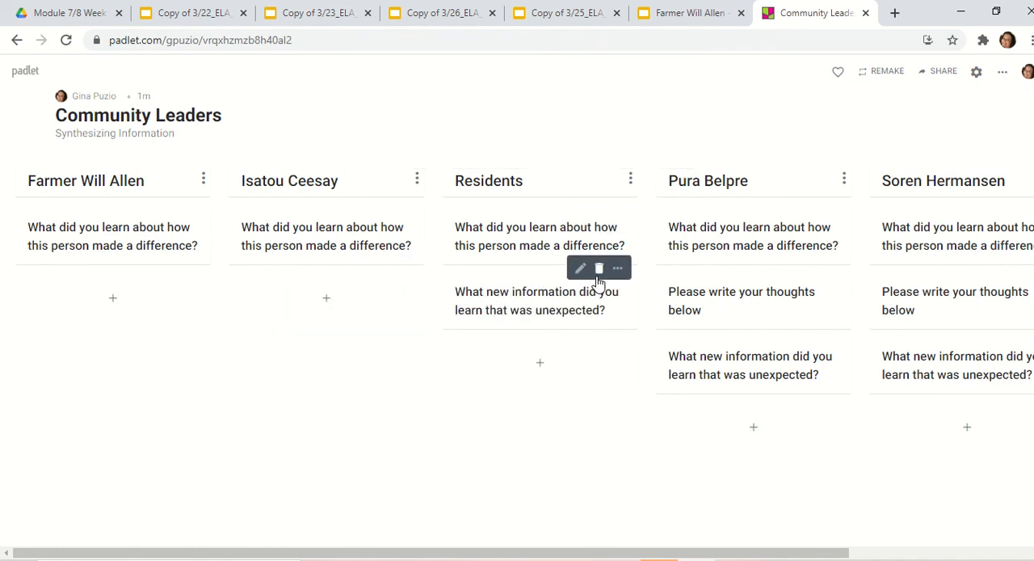
click(599, 270)
click(599, 150)
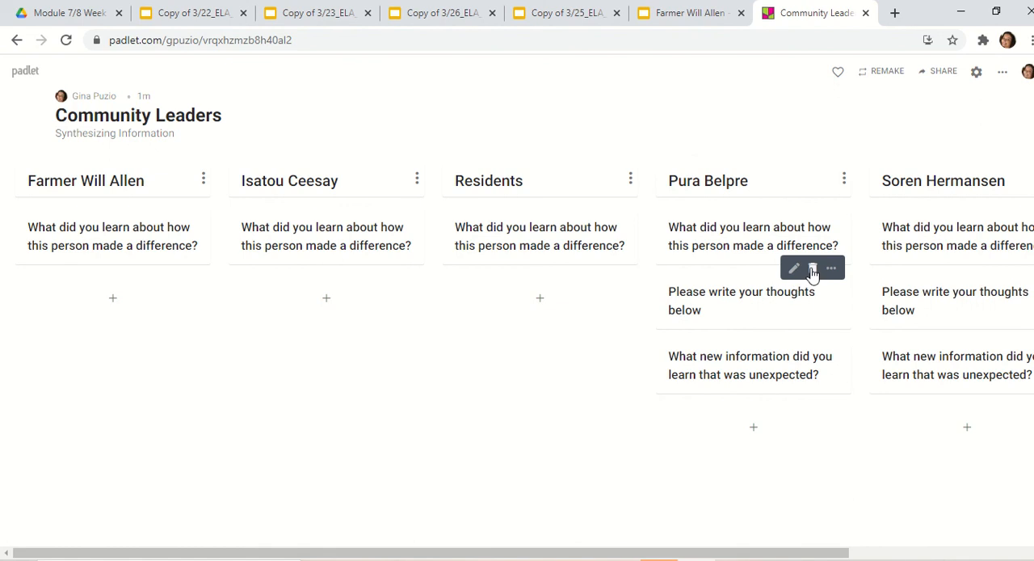
- Delete the "Please write your thoughts below" and "What new information did you learn that was unexpected?" posts from the Pura Belpre column
click(812, 269)
click(593, 143)
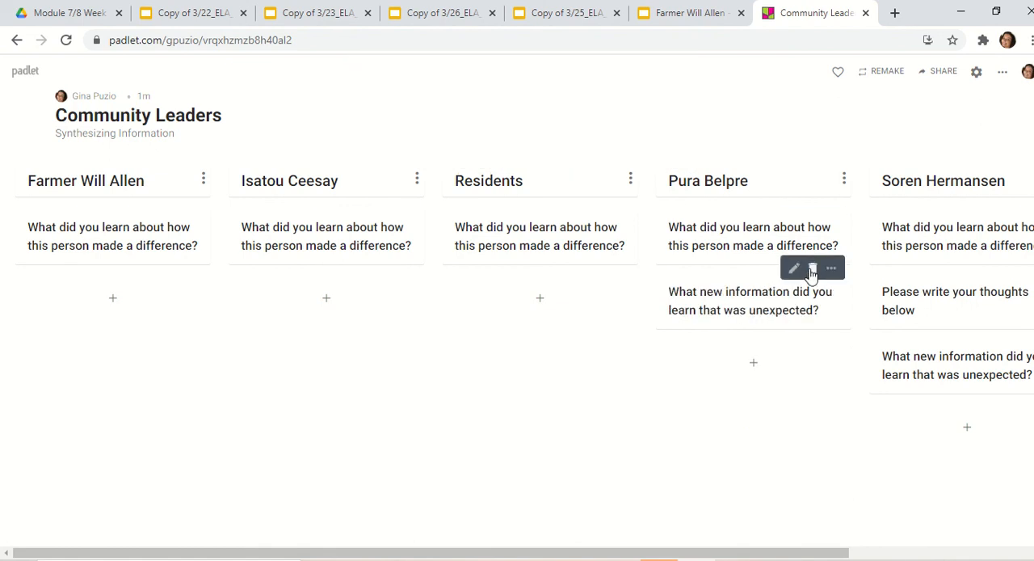
click(811, 269)
click(600, 148)
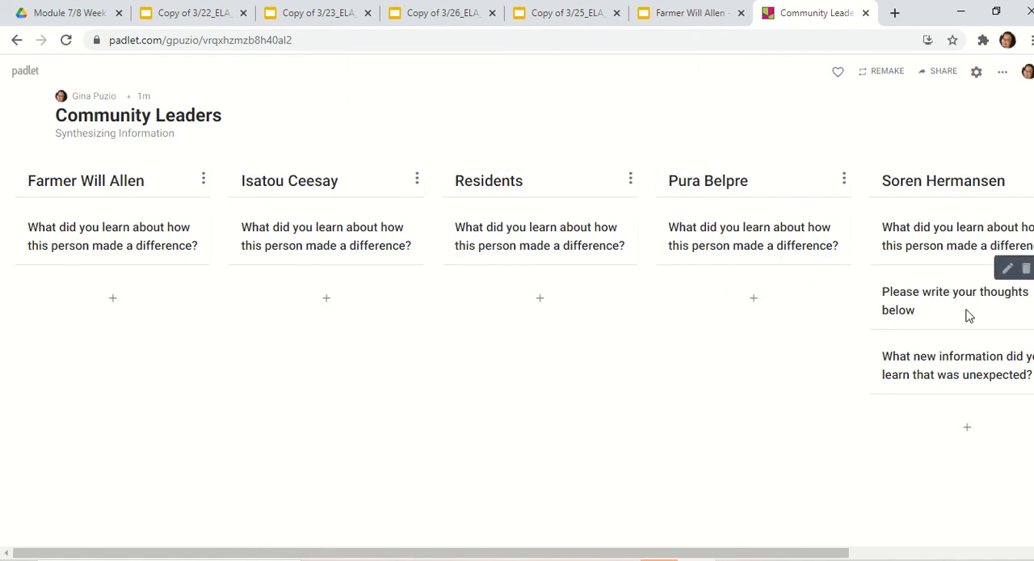
- Delete the "Please write your thoughts below" and "What new information did you learn that was unexpected?" posts from the Soren Hermansen column
click(1025, 269)
click(604, 151)
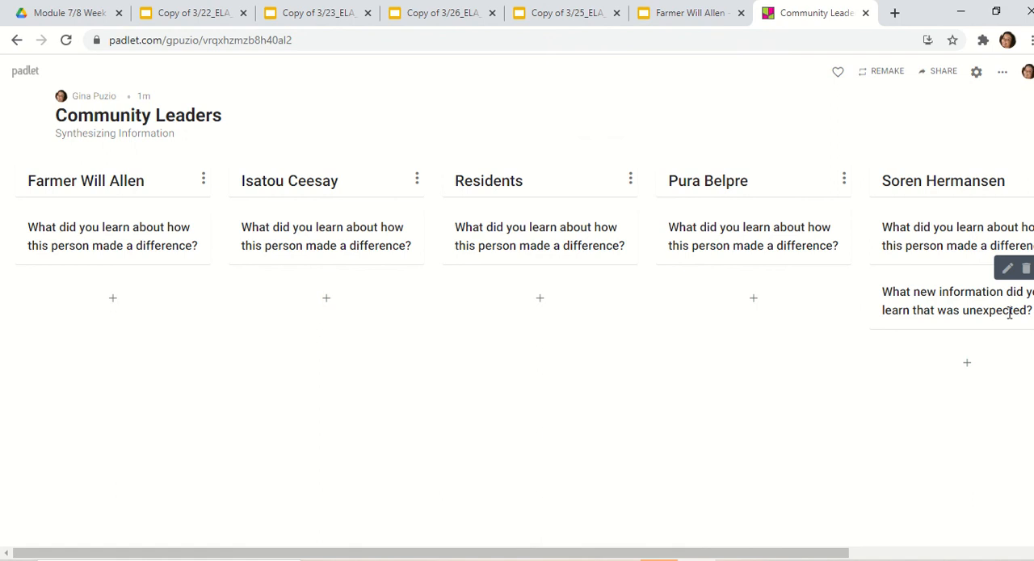
click(1022, 271)
click(603, 148)
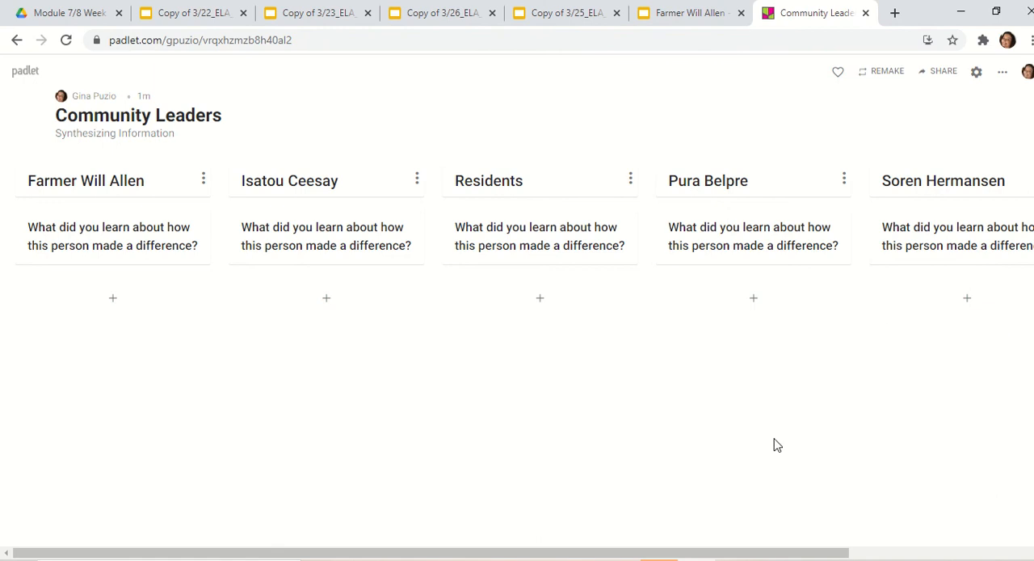
- Change the padlet's privacy to Public, save the change, and copy the padlet's link to the clipboard
mouse_move(577, 6)
click(940, 75)
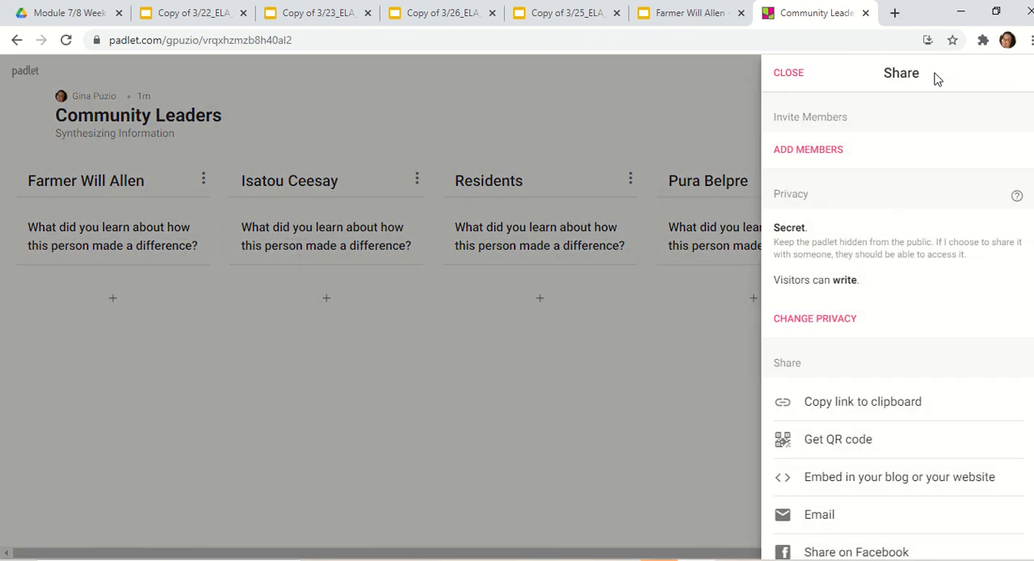
click(800, 318)
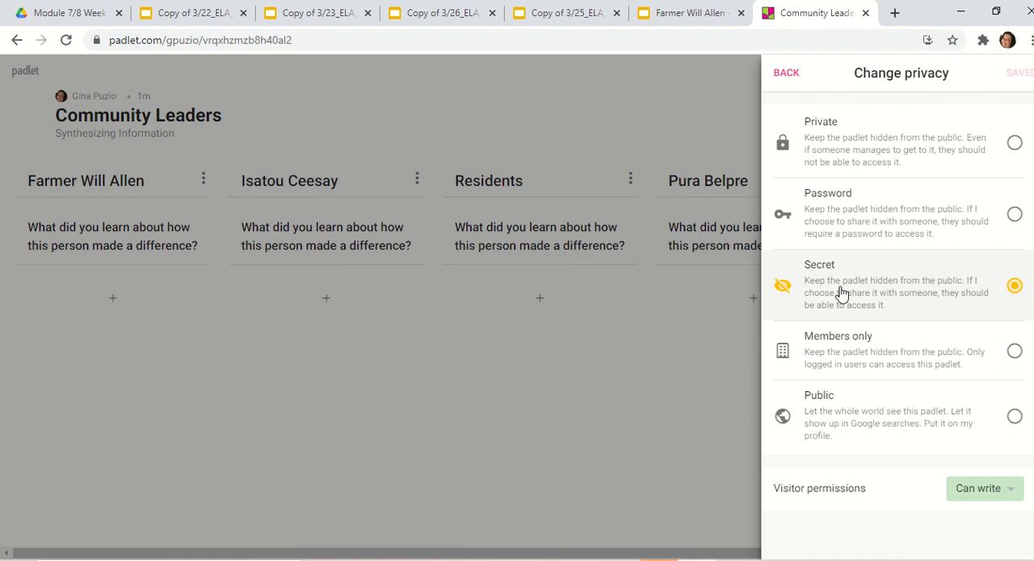
click(899, 416)
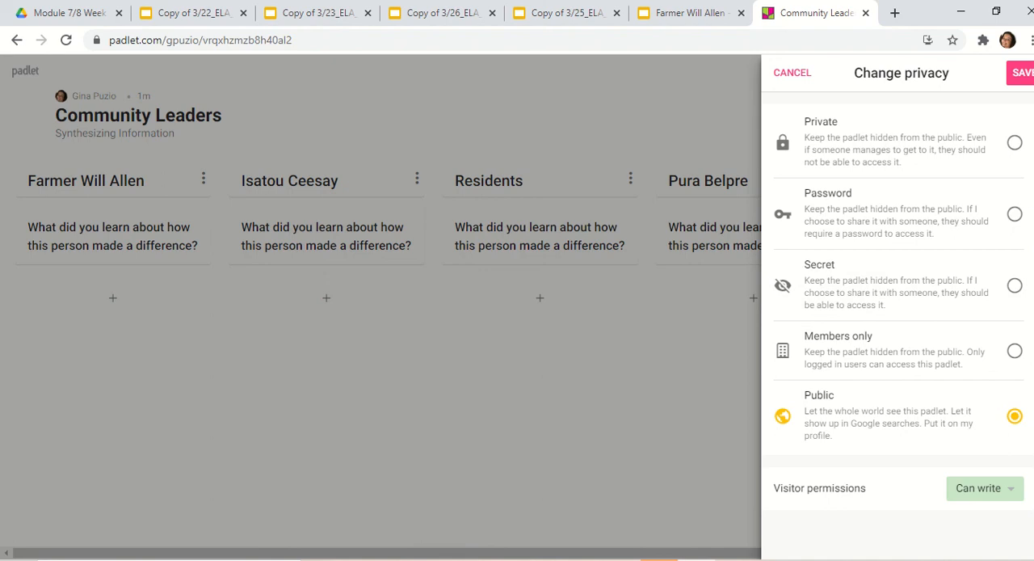
click(1016, 74)
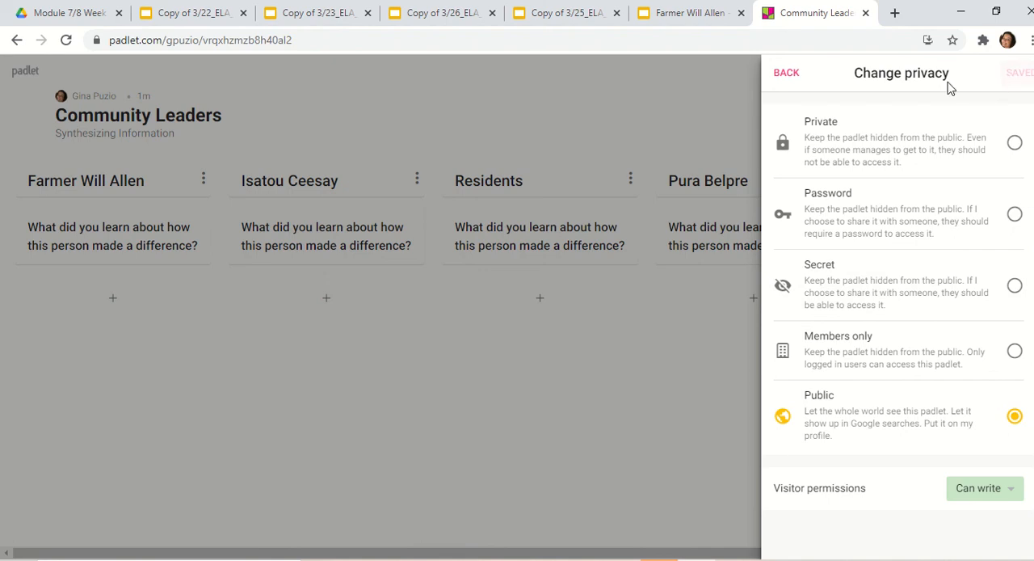
click(790, 75)
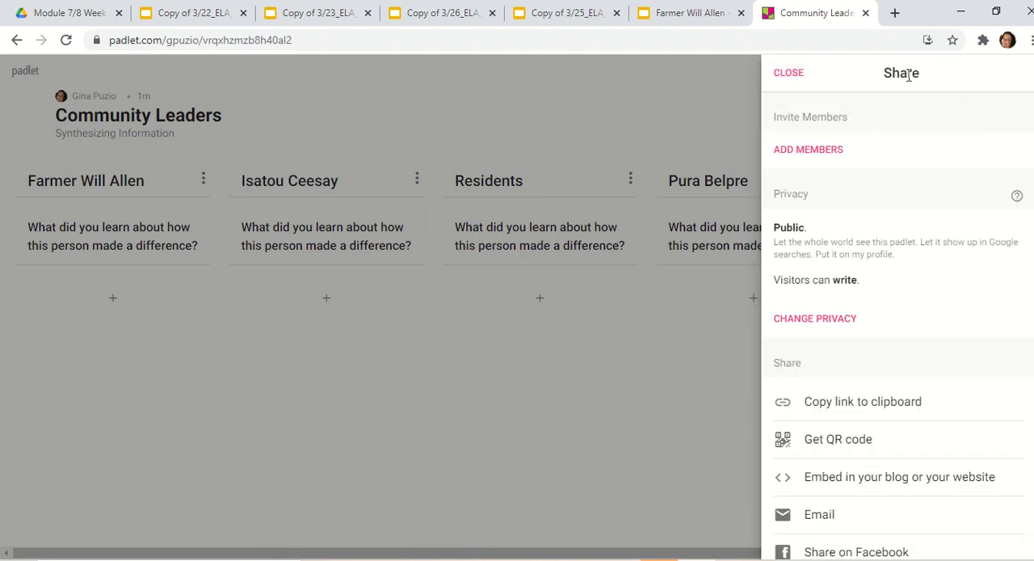
click(862, 406)
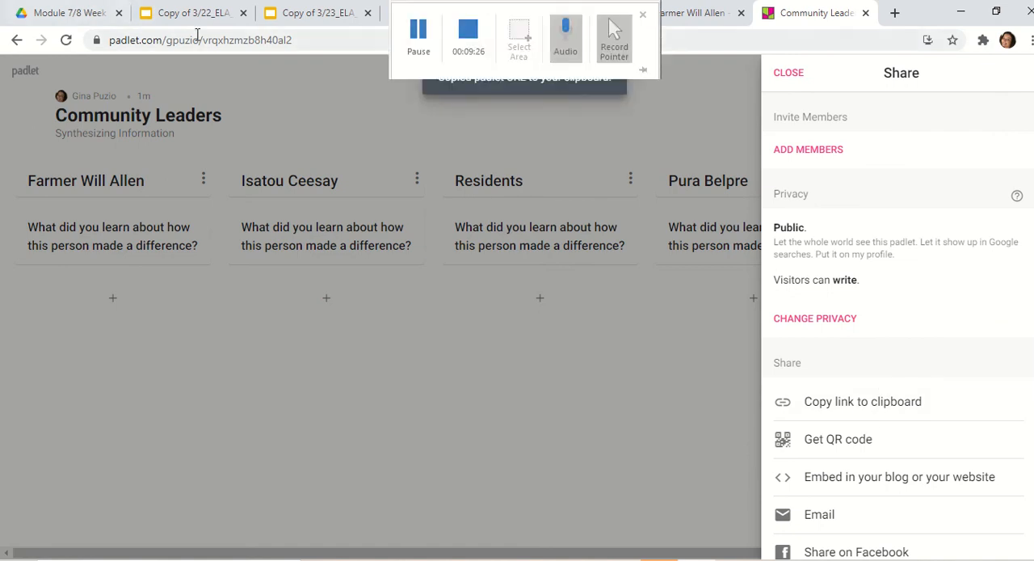
click(409, 364)
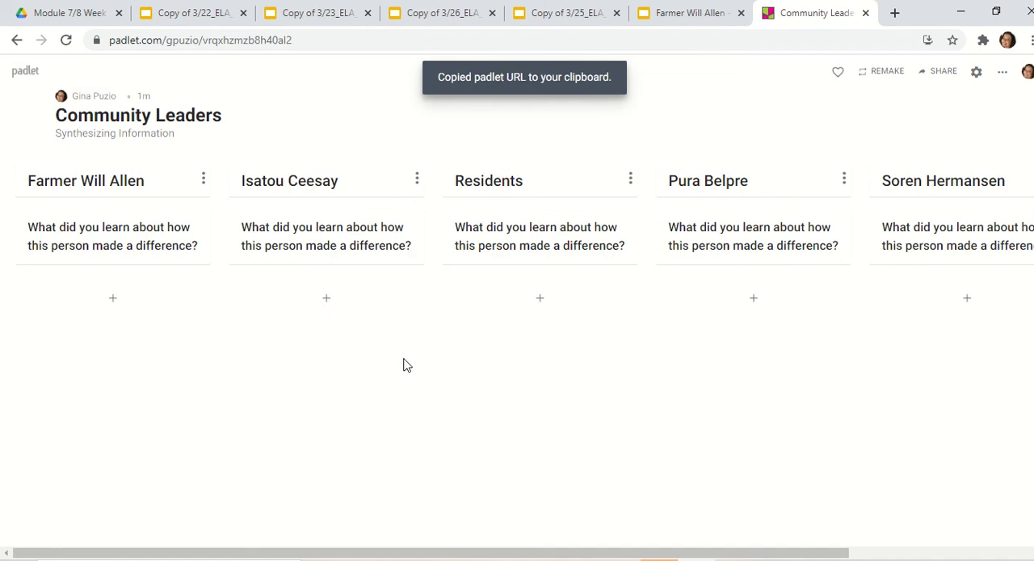
- Add a sample response post to the Farmer Will Allen column with the teacher's name as title and "I learned" as text
click(112, 298)
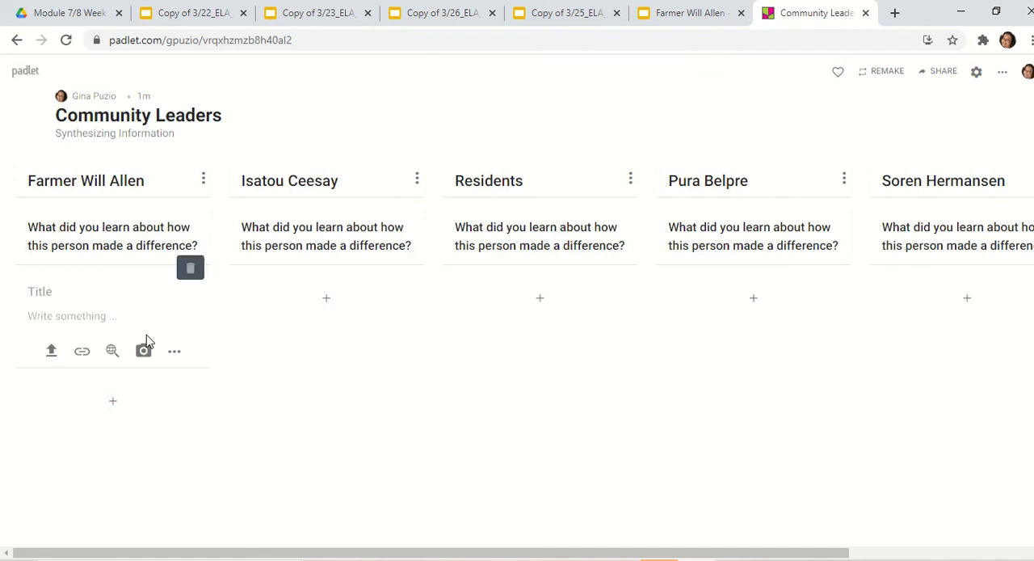
click(110, 321)
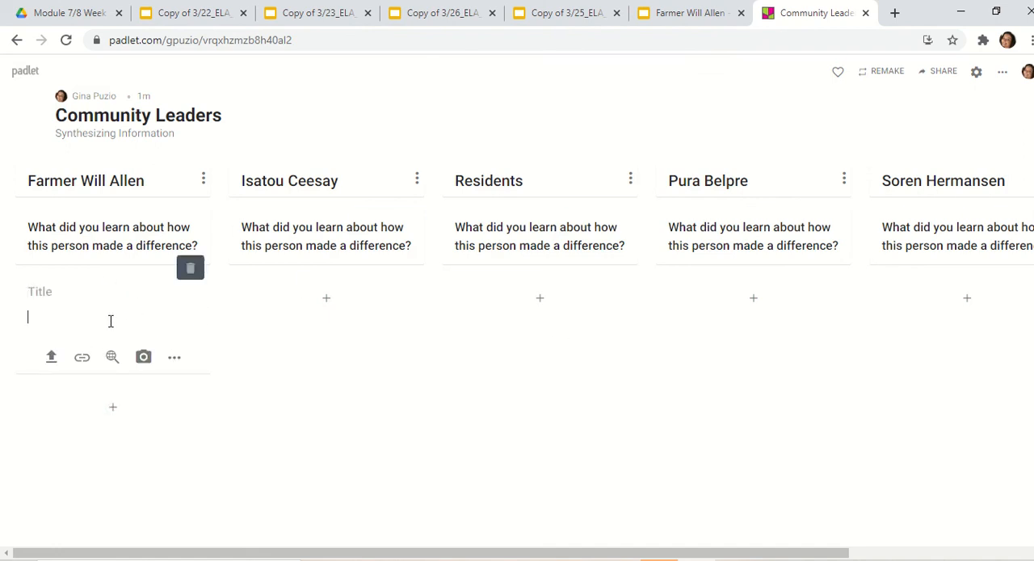
click(91, 294)
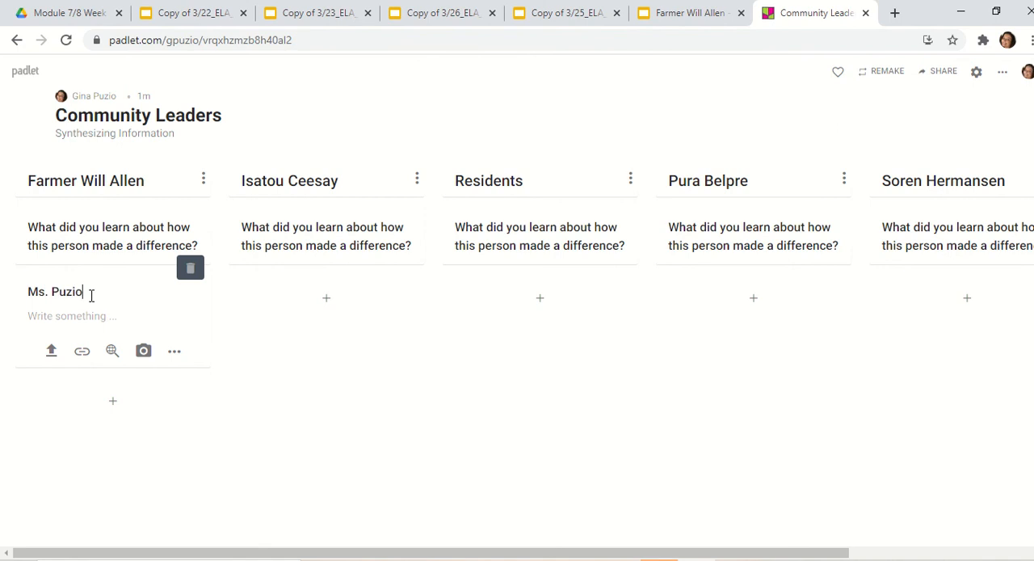
click(101, 321)
text(I learned)
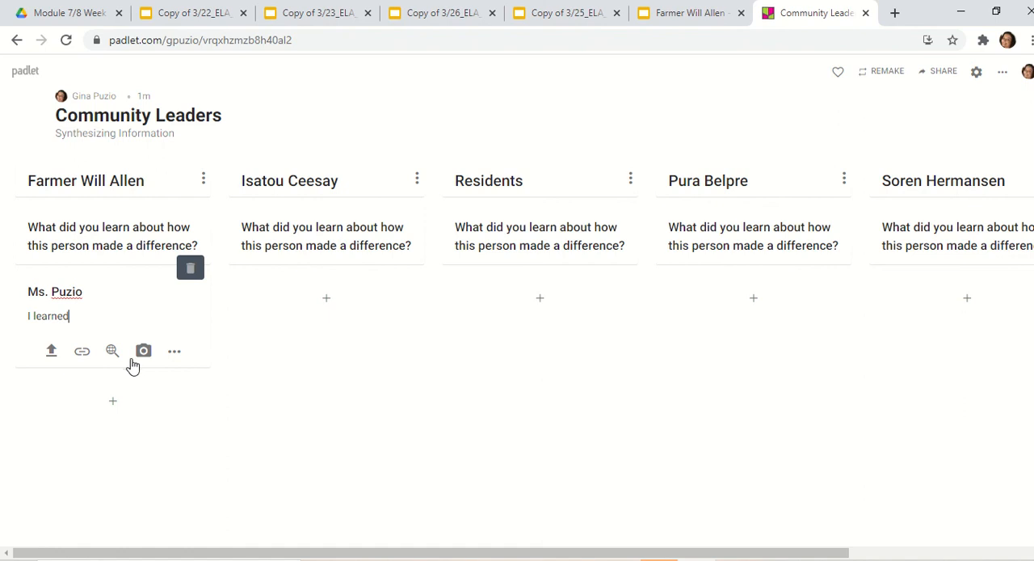
mouse_move(477, 10)
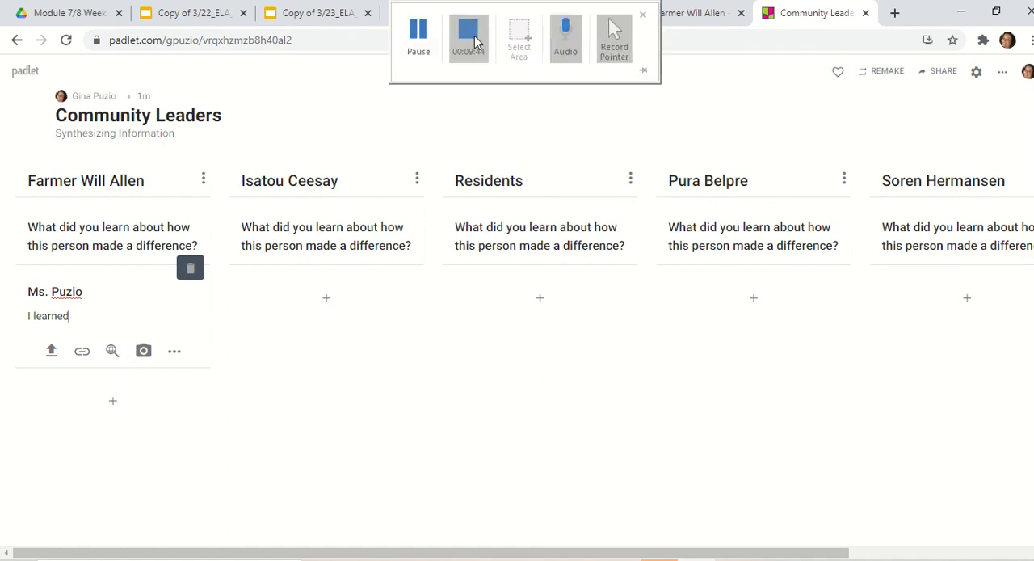